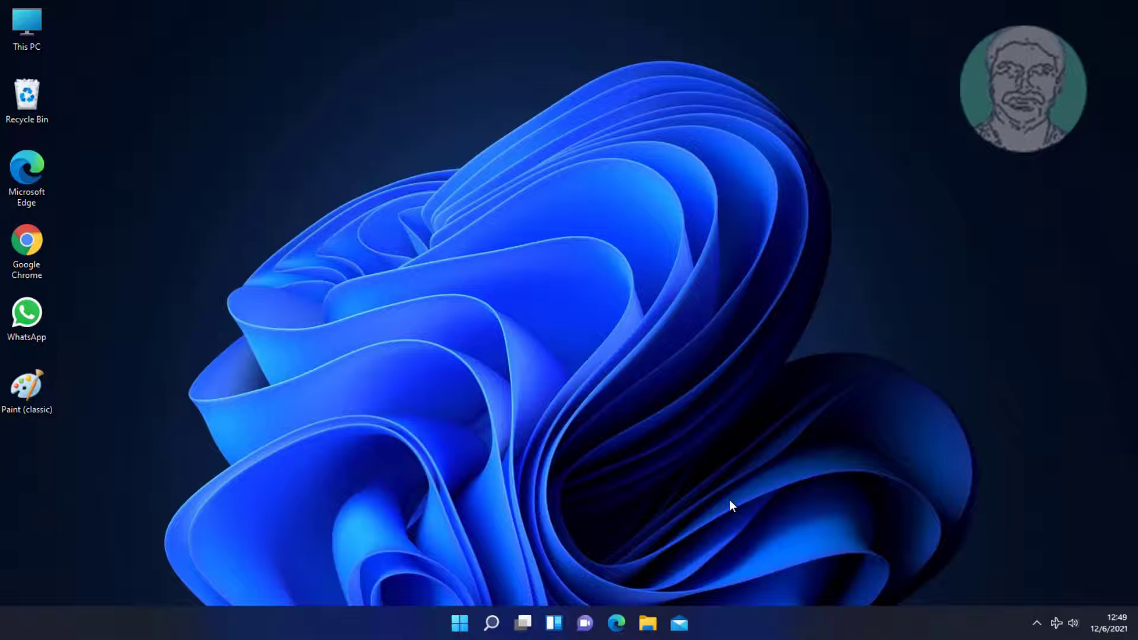
Step: Switch Airplane mode off in Quick Settings and close the panel
left_click(1058, 623)
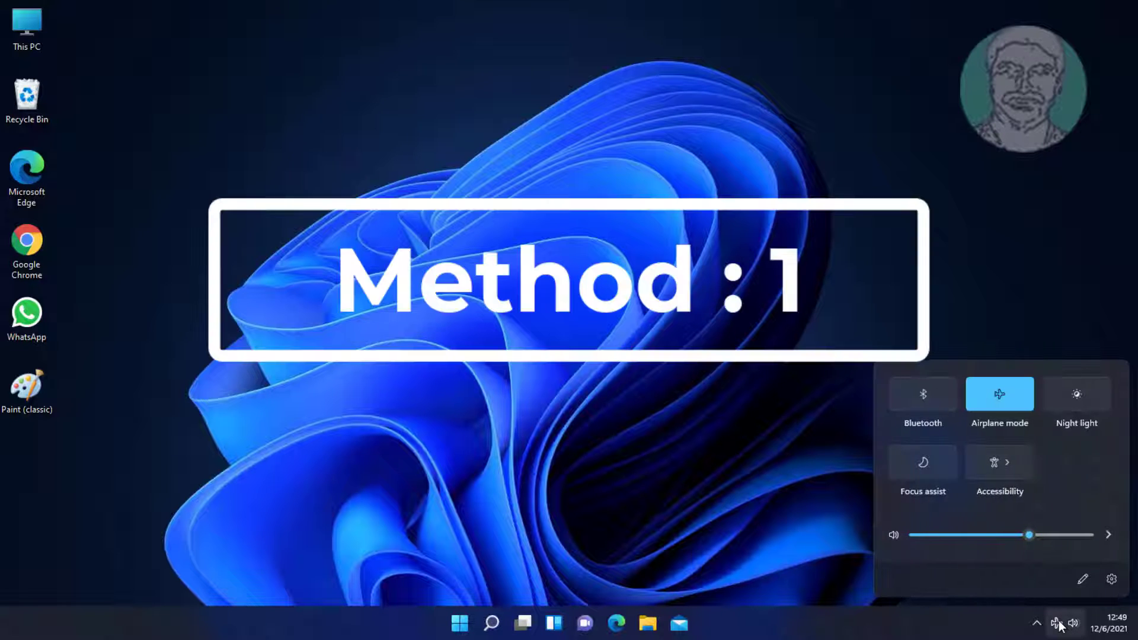
left_click(999, 395)
left_click(993, 321)
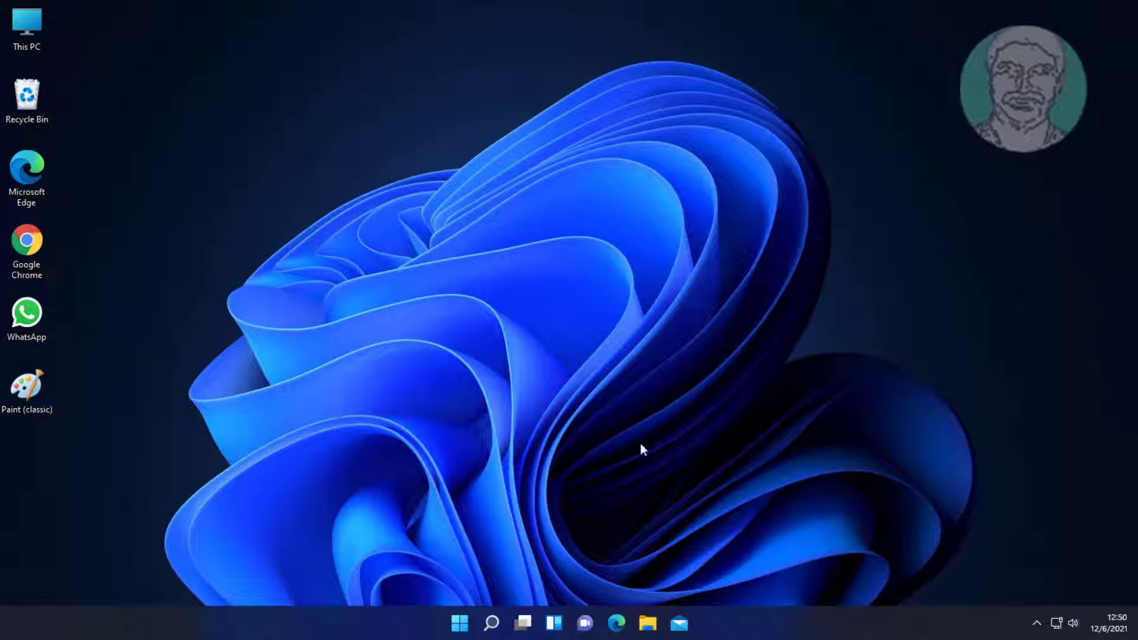
Step: Search for cmd and launch Command Prompt as administrator, approving the UAC prompt
left_click(498, 614)
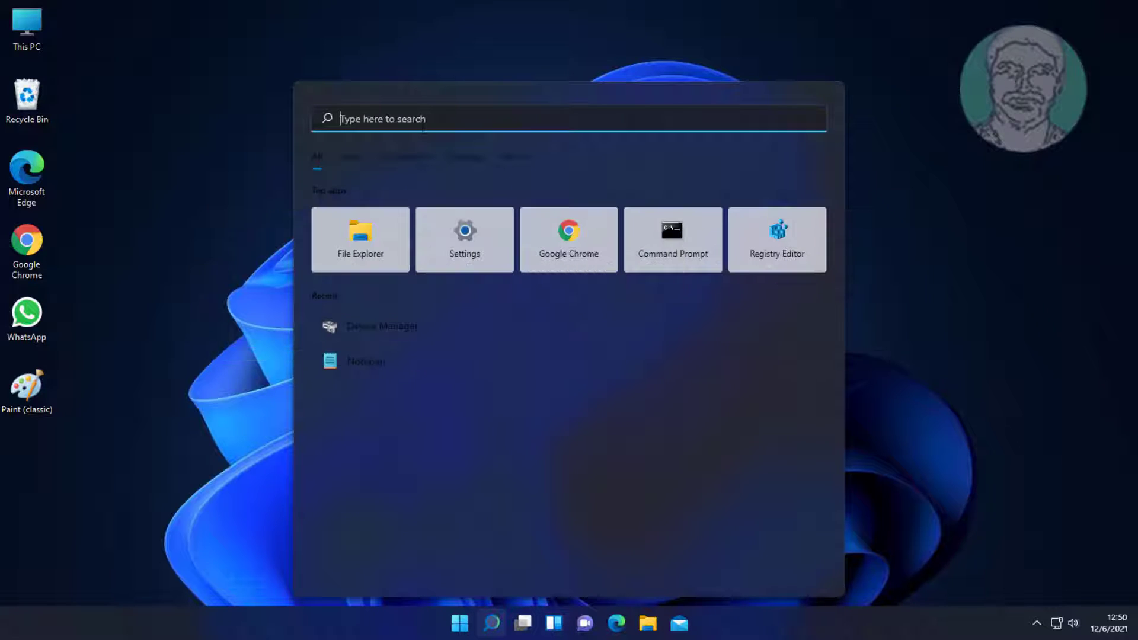
type("cmd")
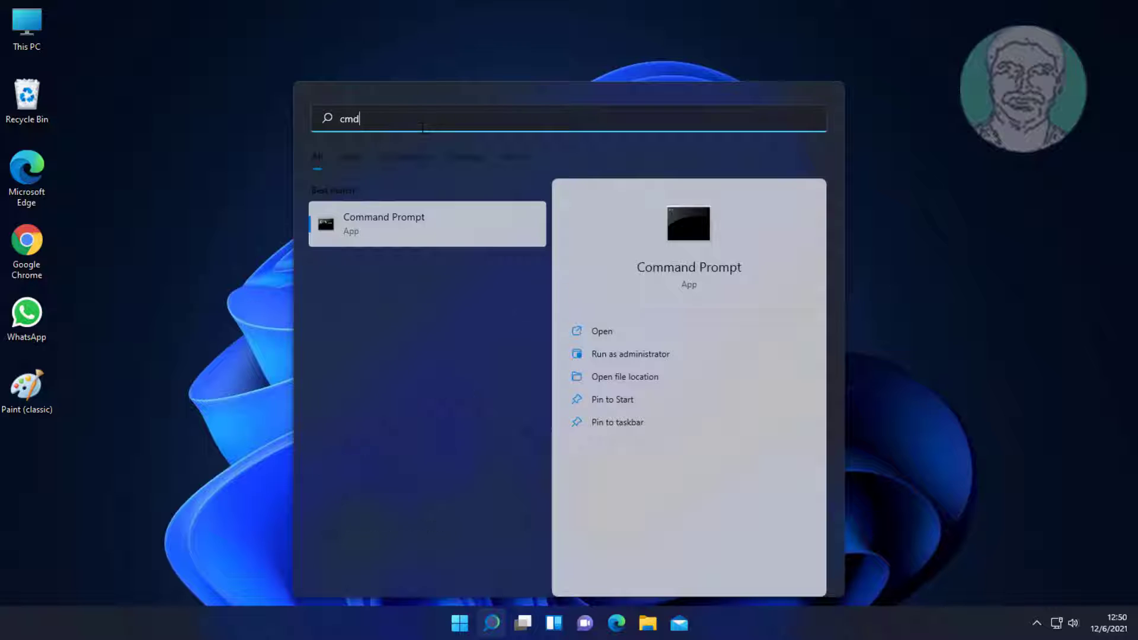
right_click(385, 226)
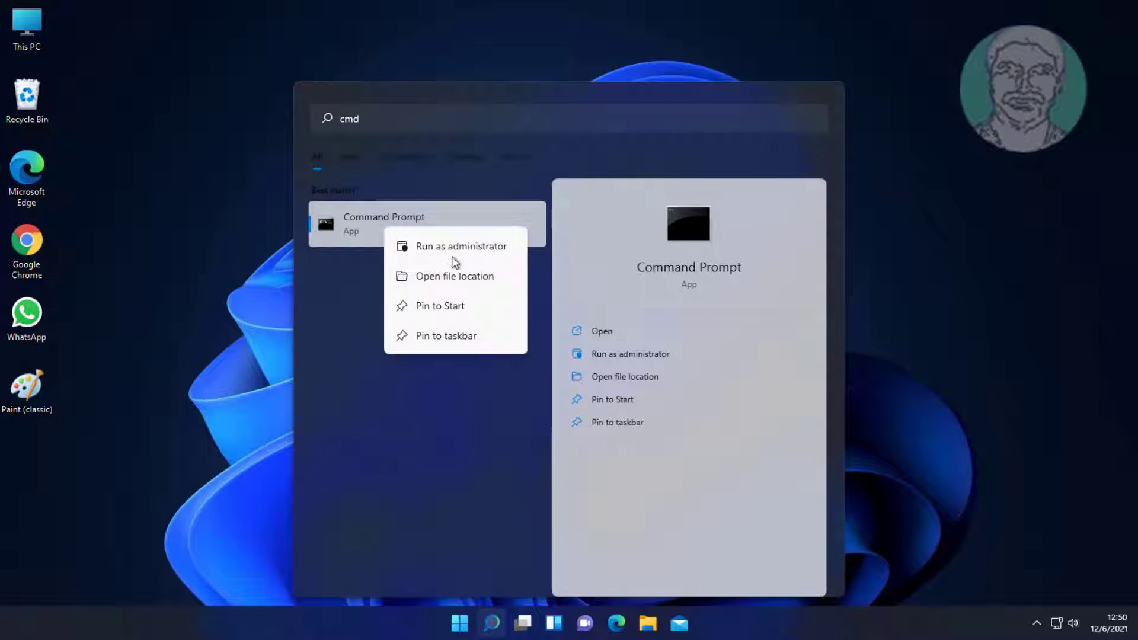
left_click(487, 373)
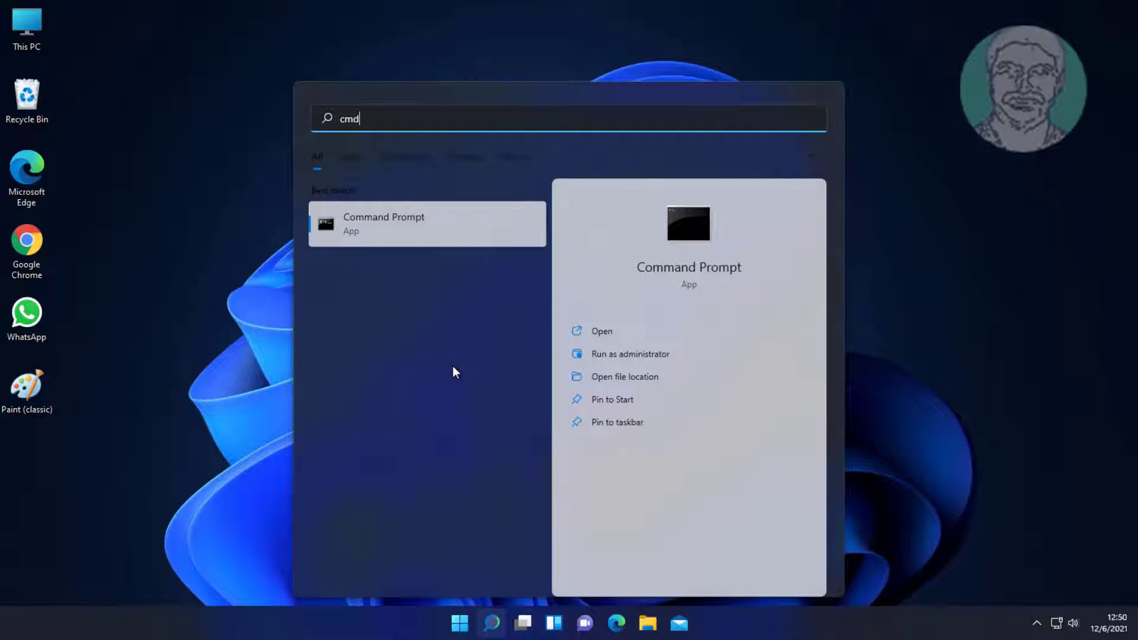
key("ctrl+shift+Return")
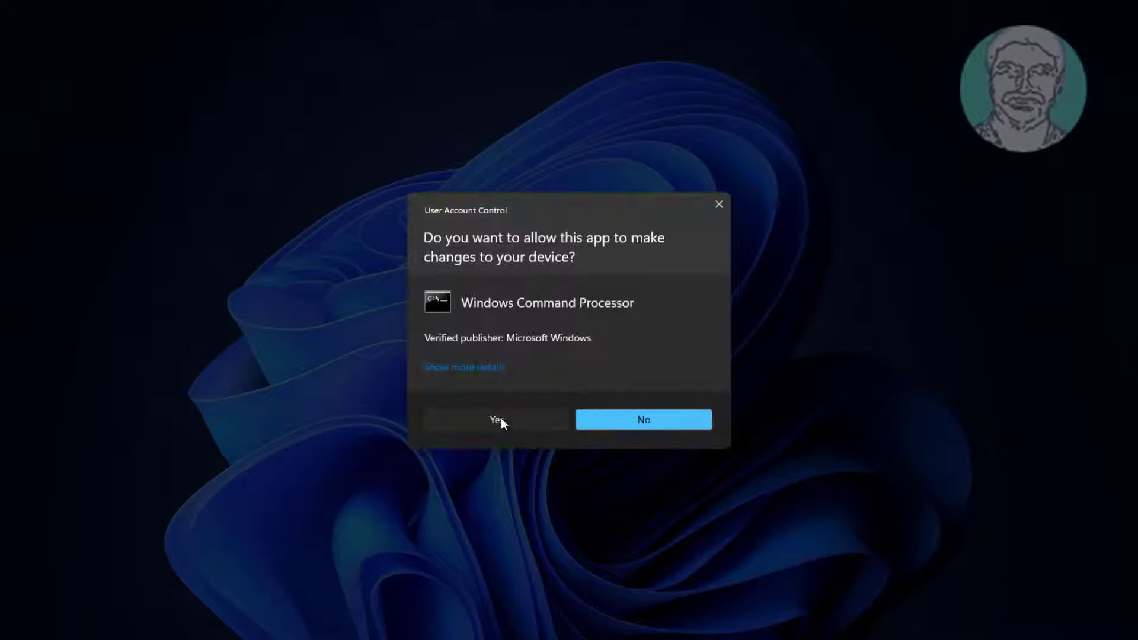
left_click(497, 419)
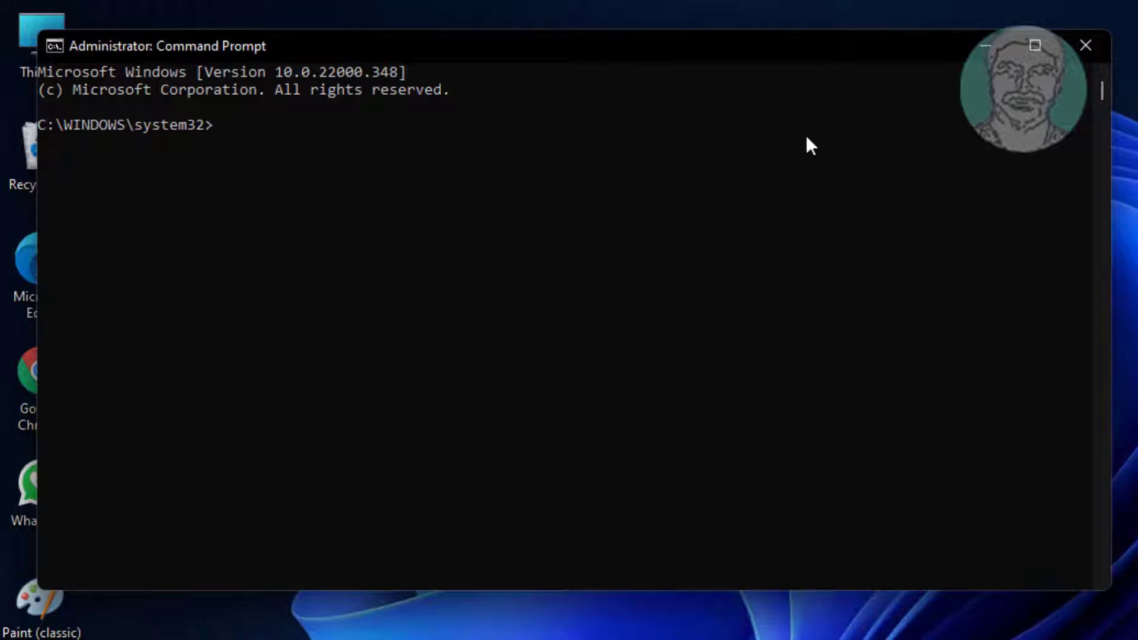
Step: Run 'netsh int ip reset' and 'netsh winsock reset' in the elevated Command Prompt
type("netsh int ip reset")
key("Return")
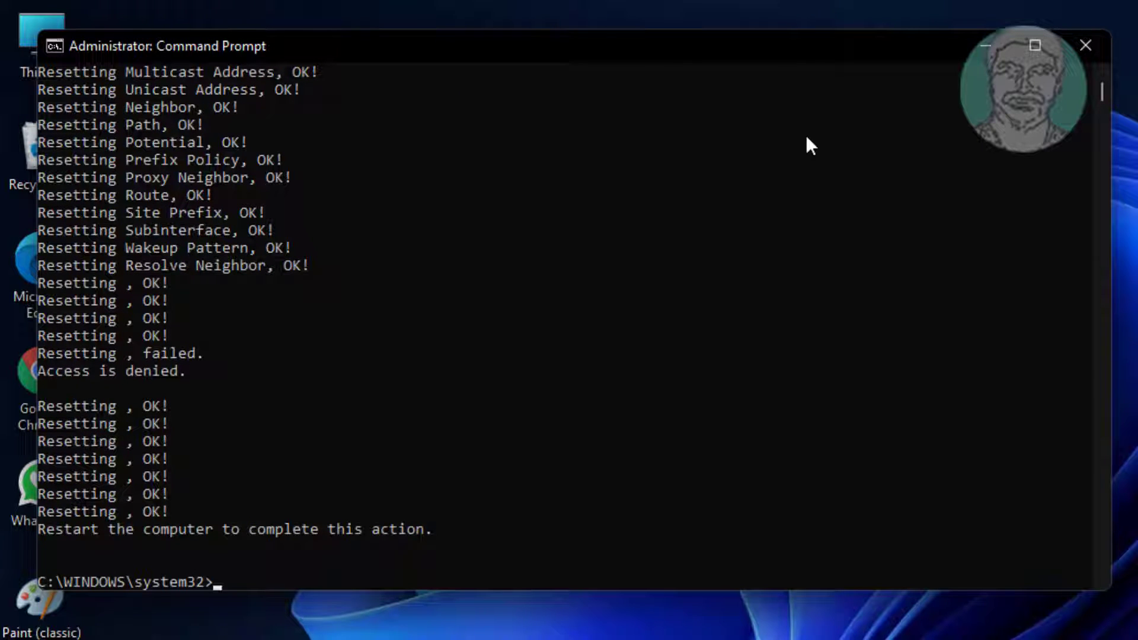
type("netsh winsock reset")
key("Return")
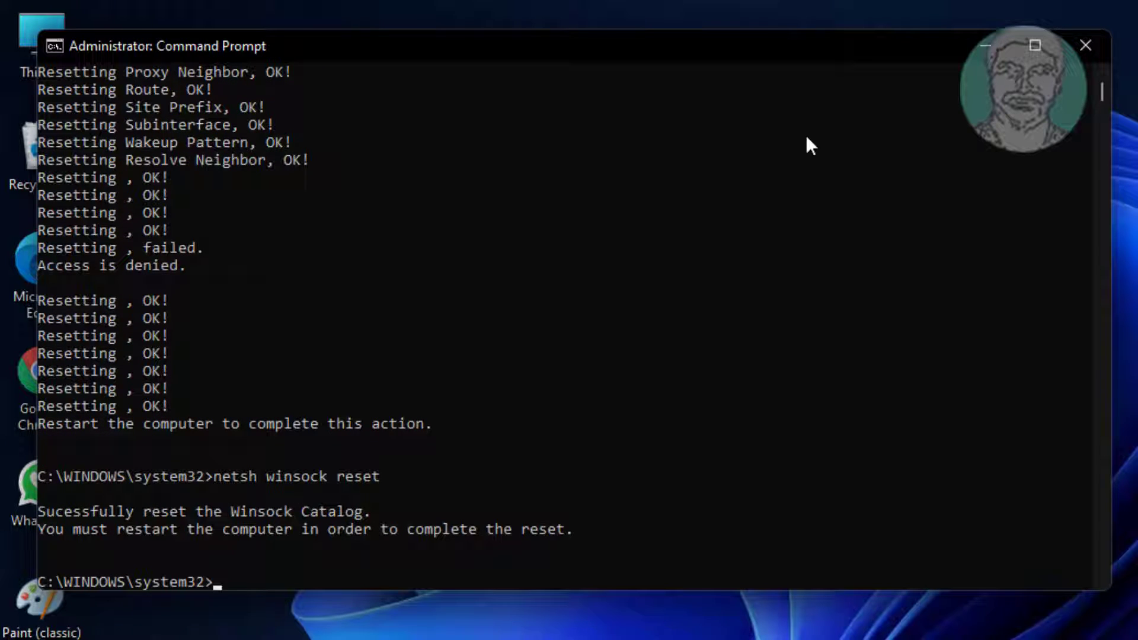
Step: Run ipconfig /flushdns, /release and /renew, then exit Command Prompt
type("ipconfig /flush")
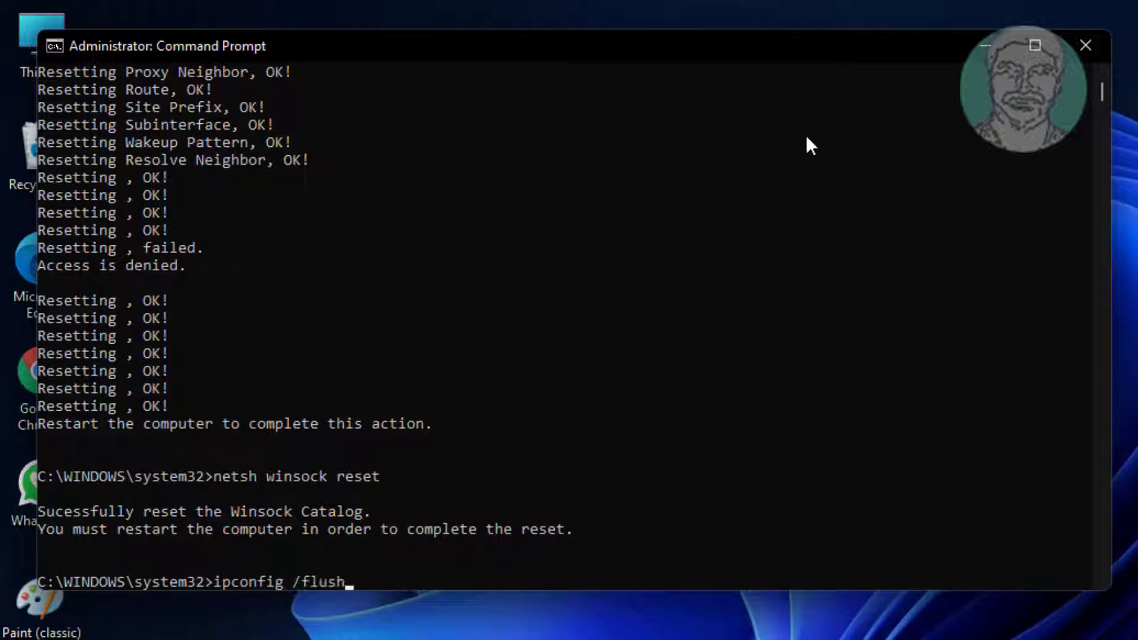
type("dns")
key("Return")
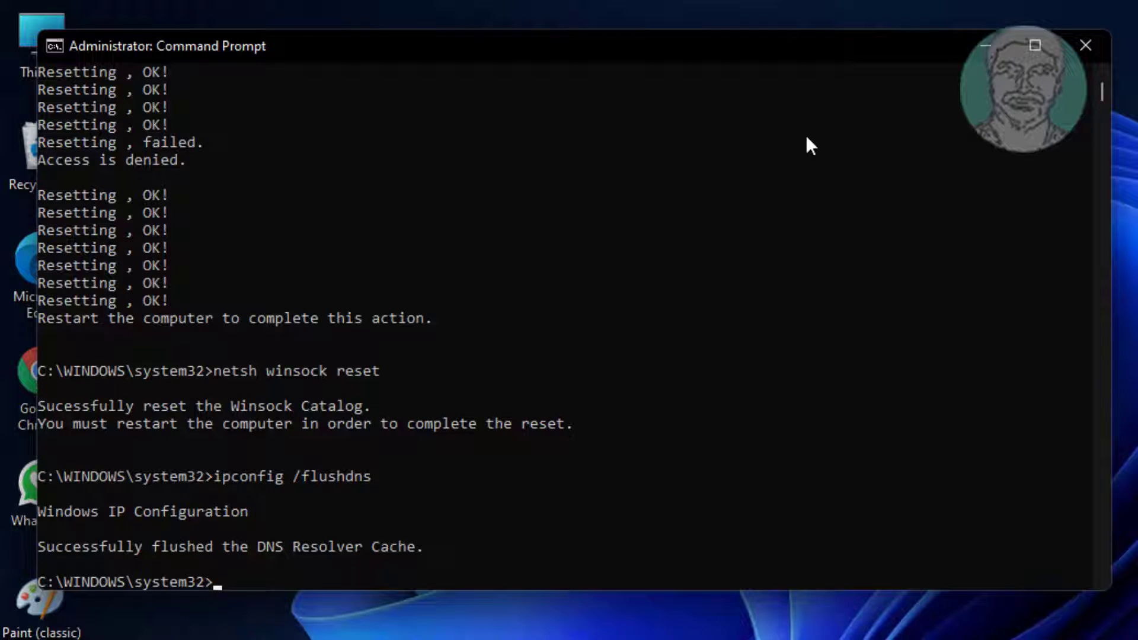
type("ipconfig /release")
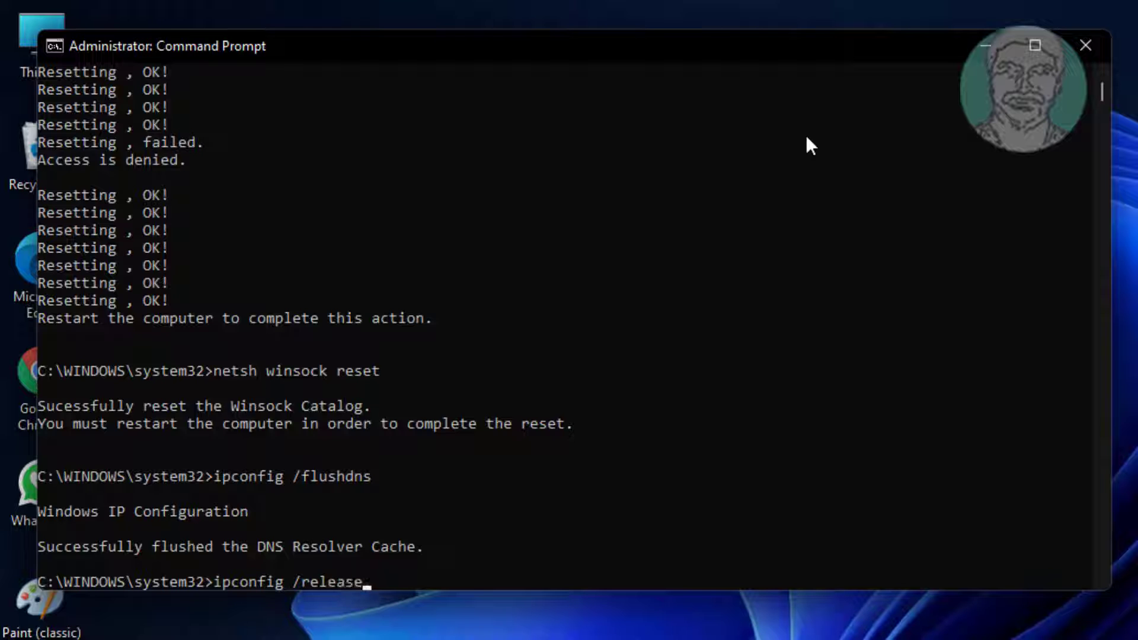
key("Return")
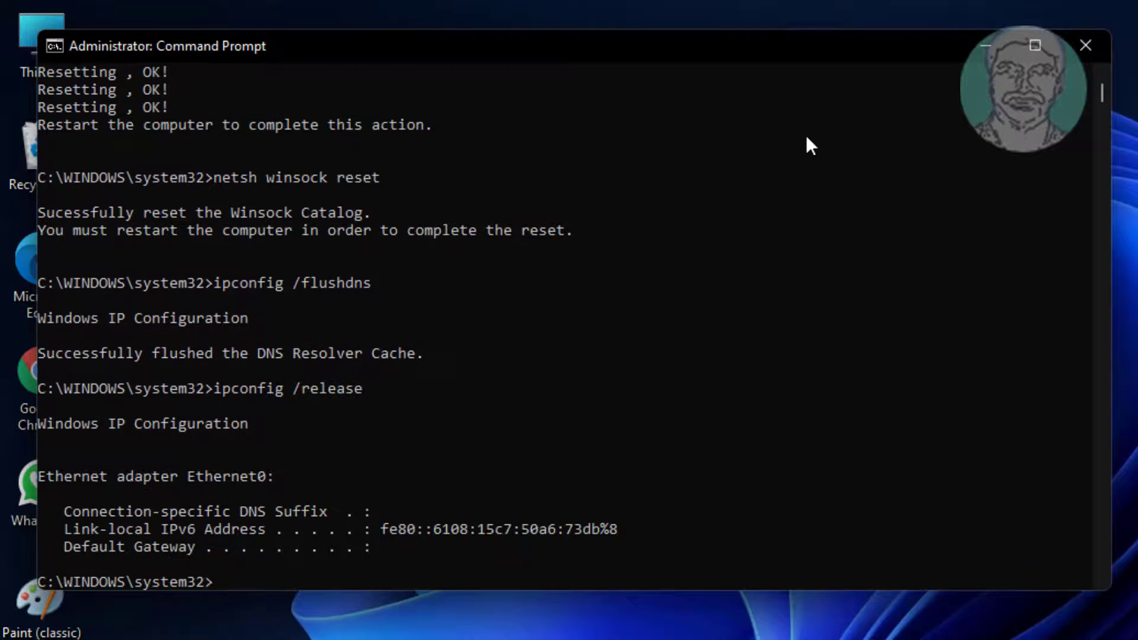
type("ipconfig /renew")
key("Return")
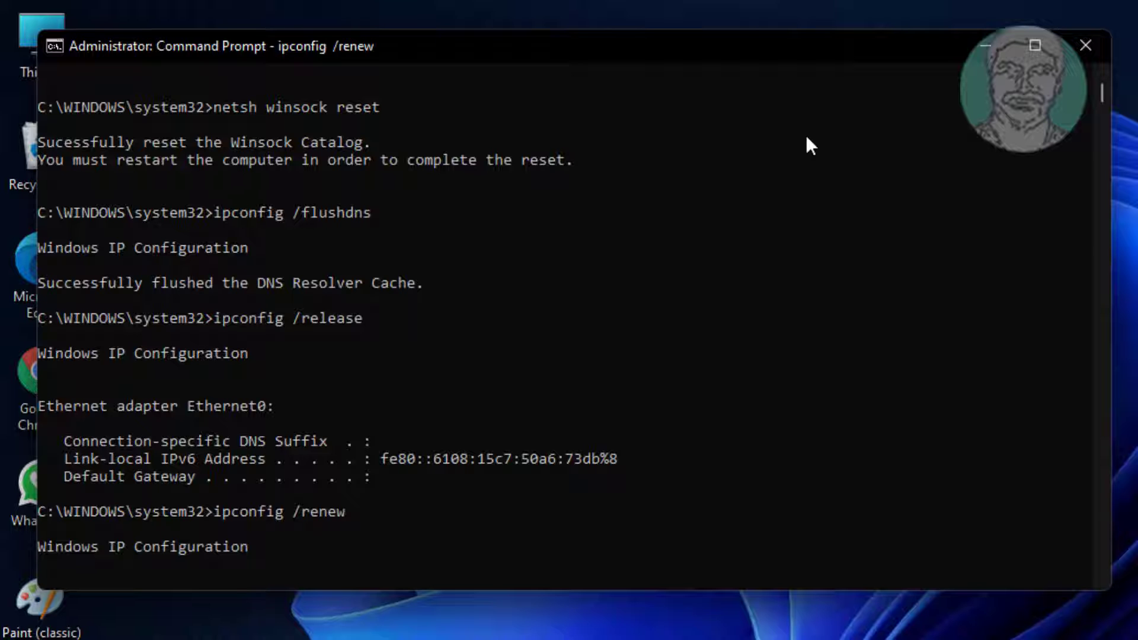
type("exit")
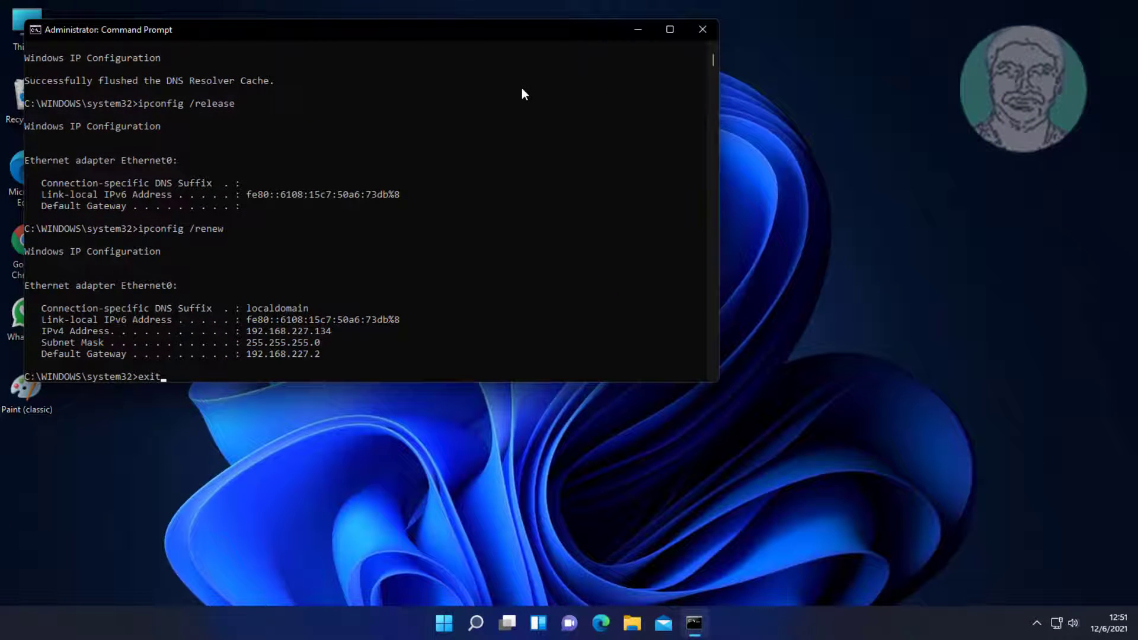
key("Return")
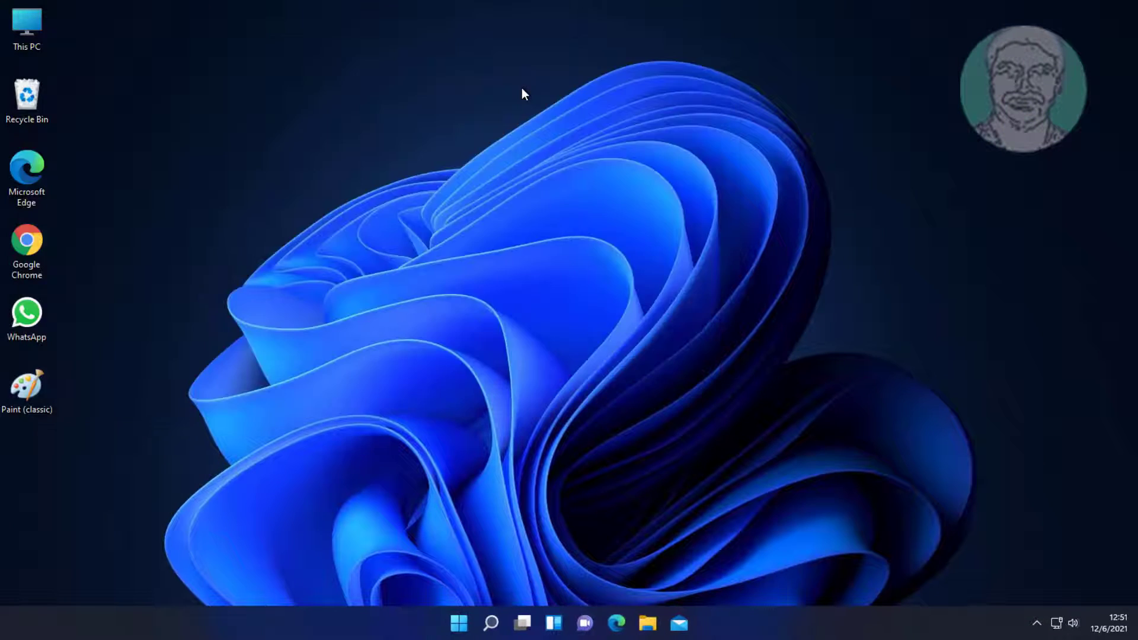
Step: Open Start and search for ncpa.cpl
left_click(460, 623)
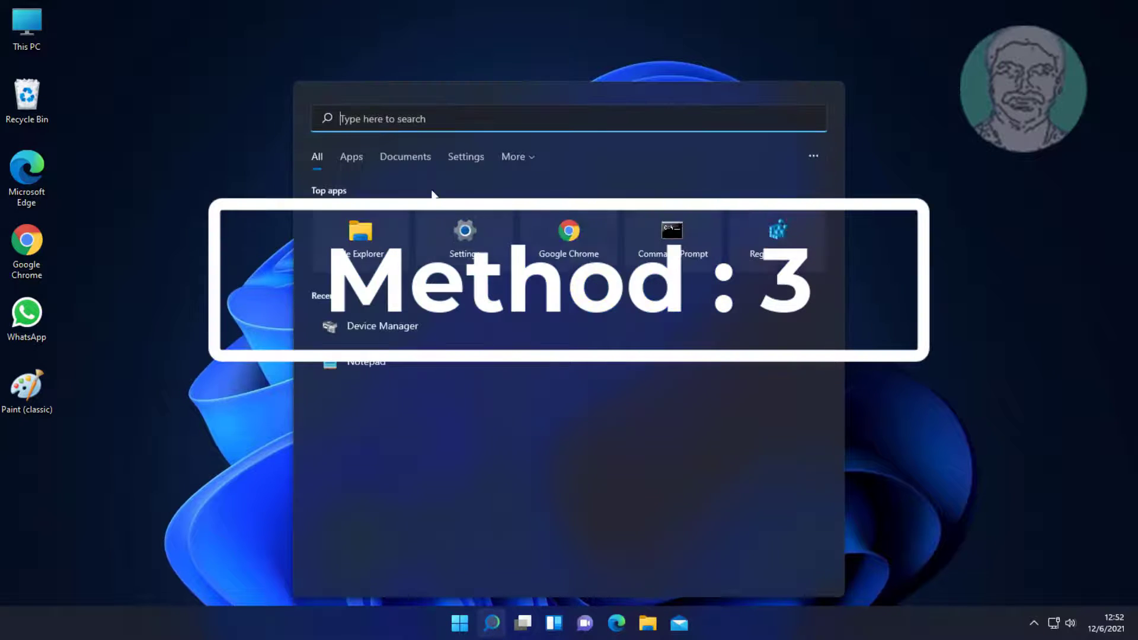
type("nc")
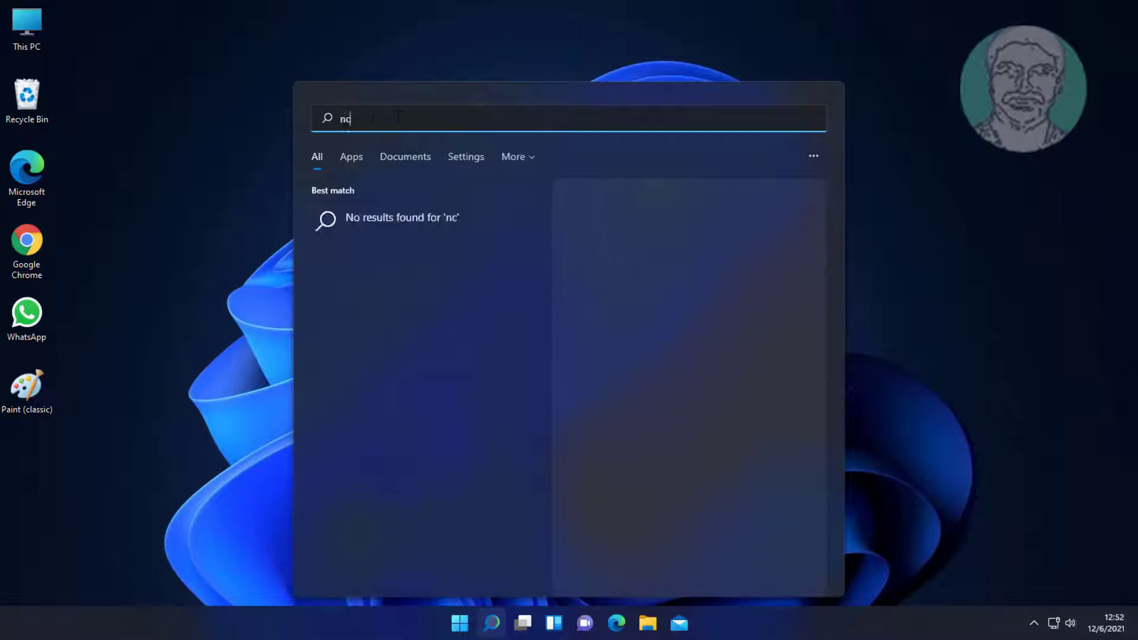
type("pa.cpl")
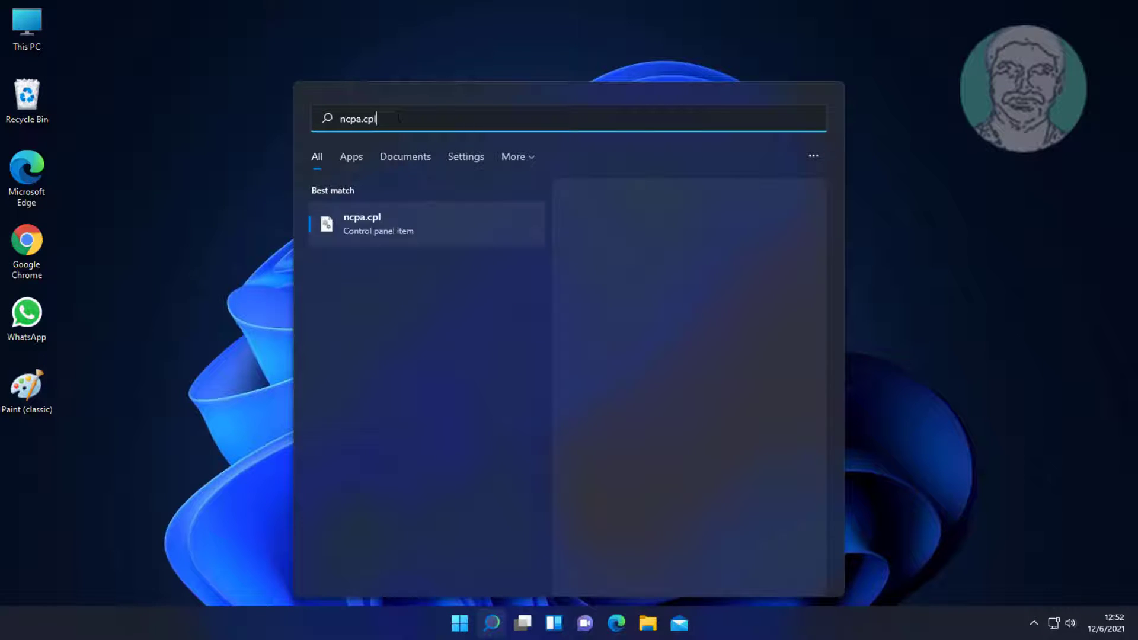
Step: Open Network Connections, then disable and re-enable the Ethernet0 adapter
left_click(356, 215)
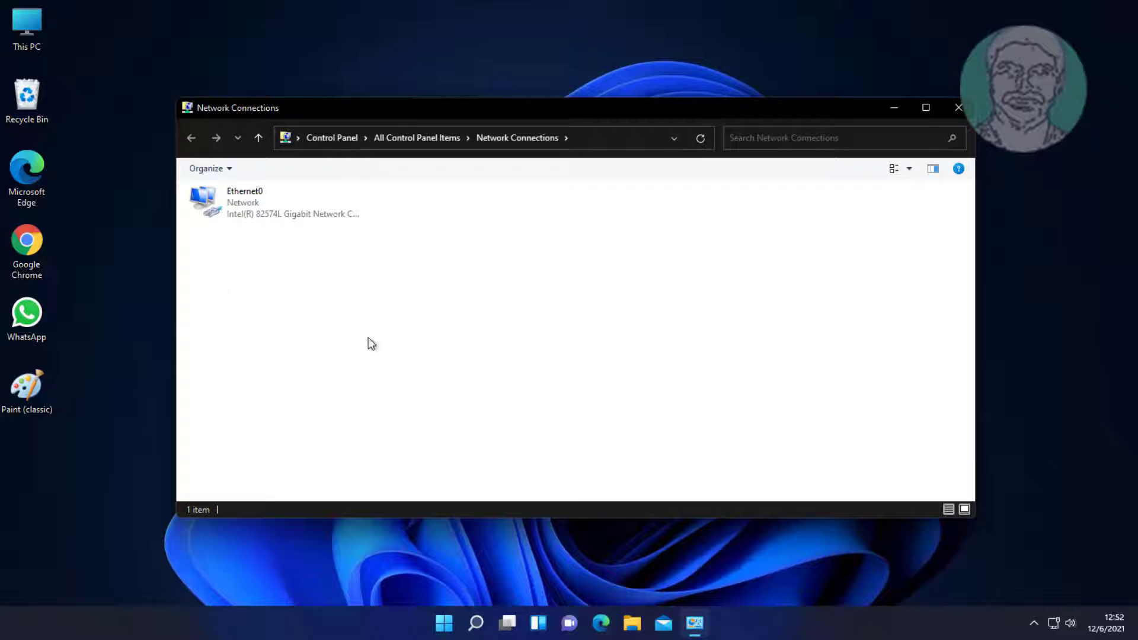
left_click(246, 214)
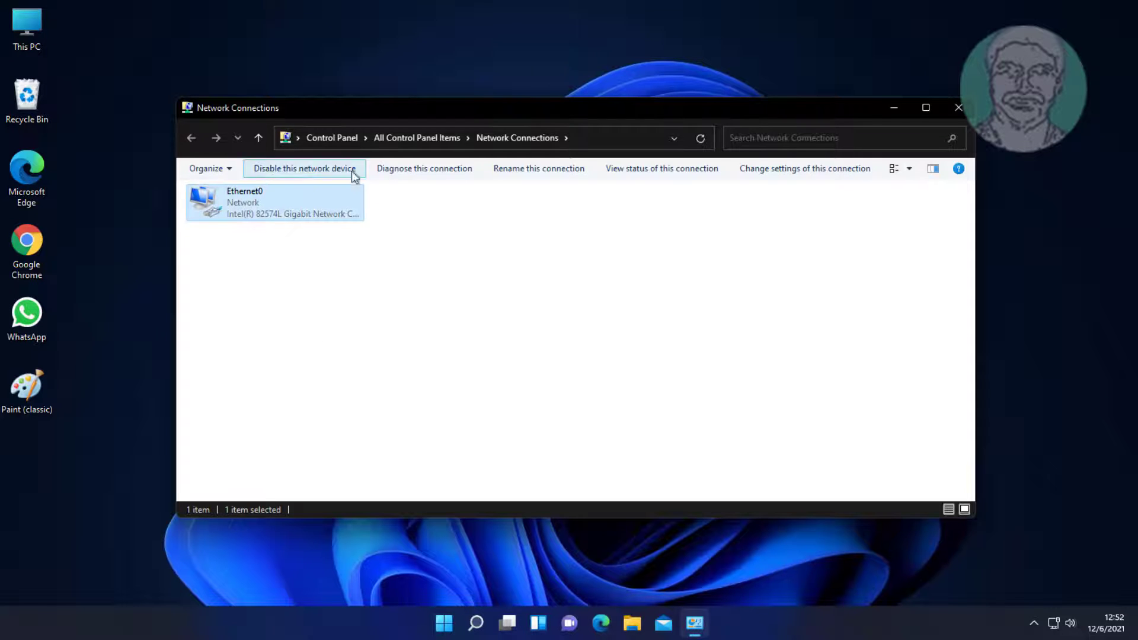
right_click(276, 201)
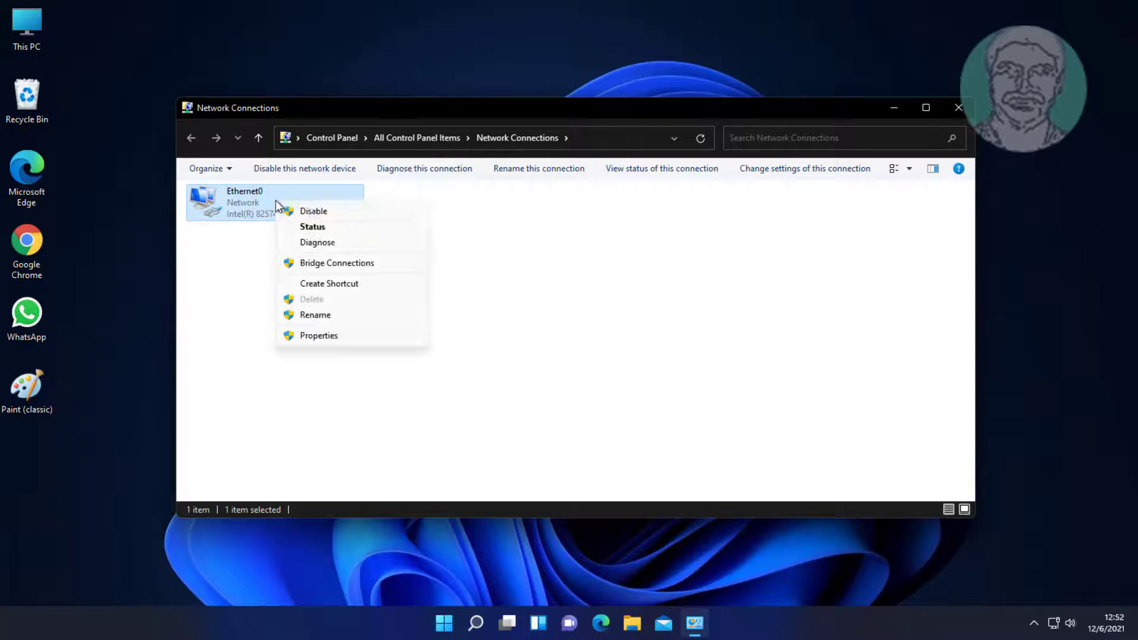
left_click(327, 213)
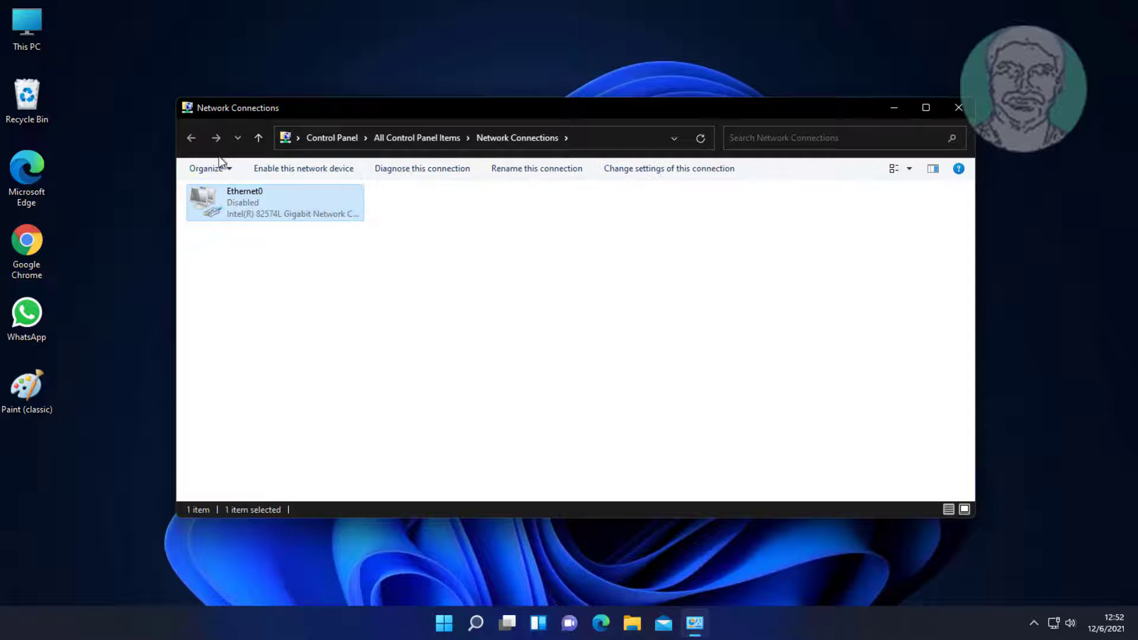
right_click(285, 210)
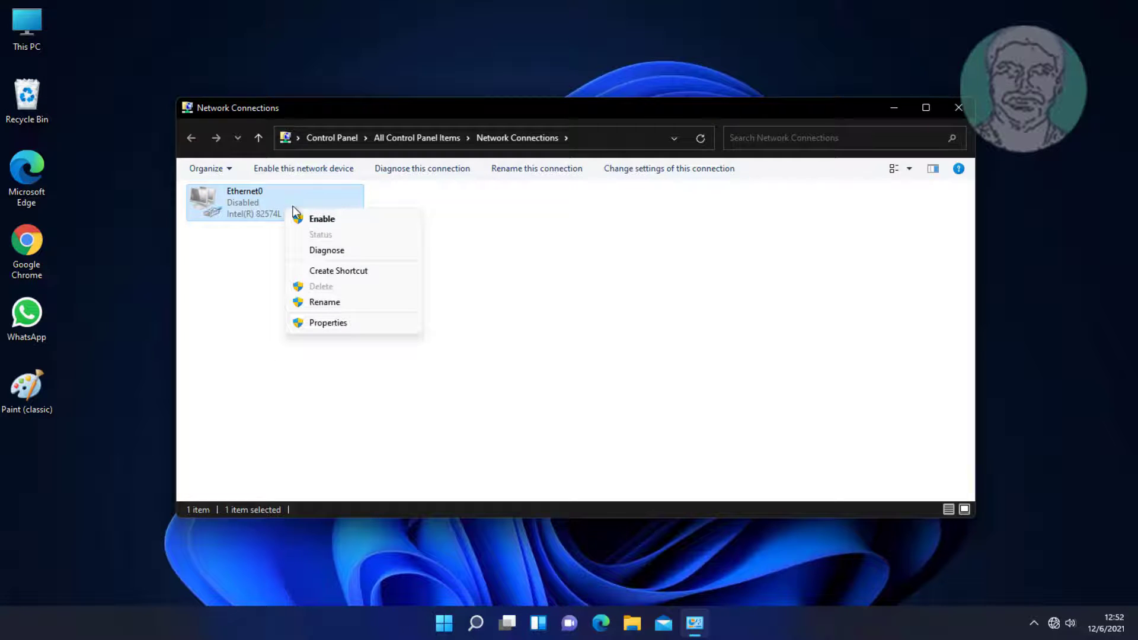
left_click(358, 225)
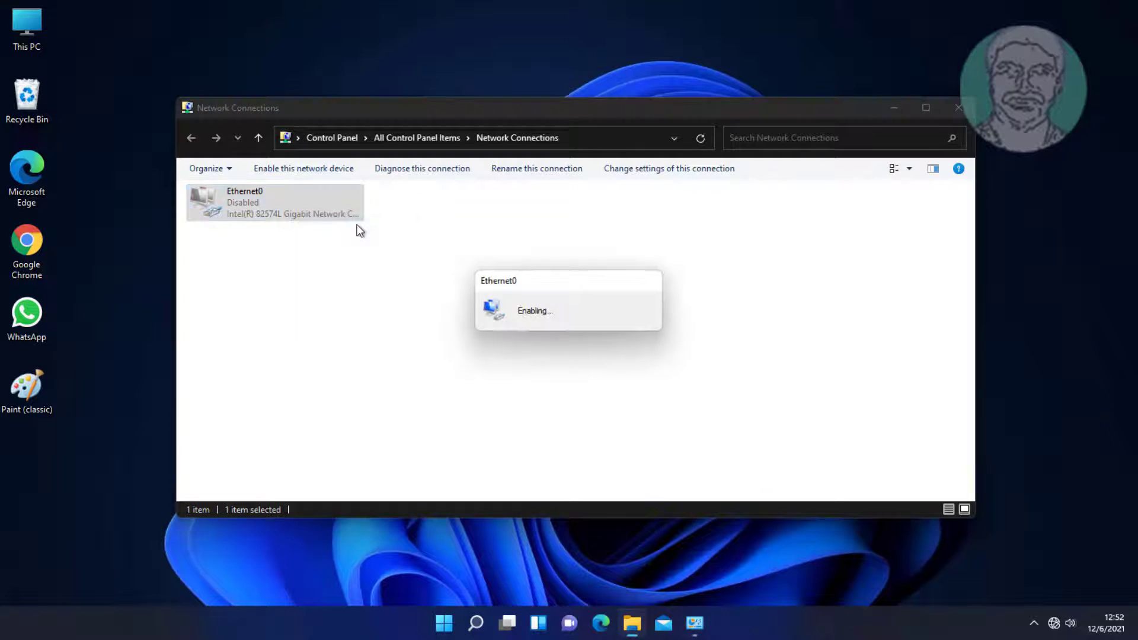
left_click(380, 322)
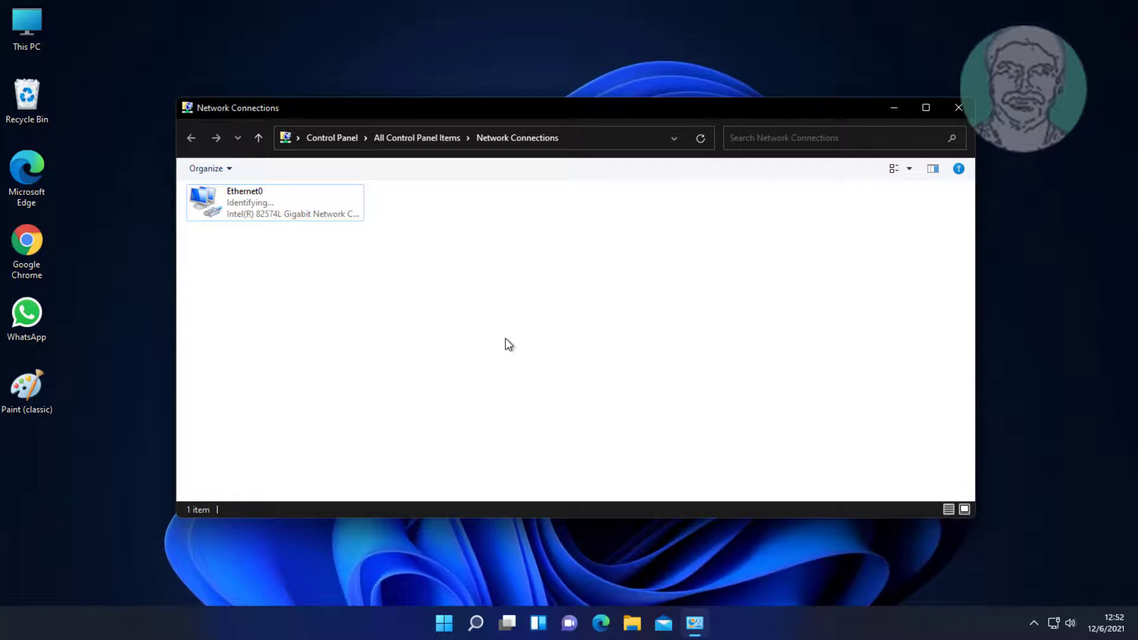
left_click(954, 110)
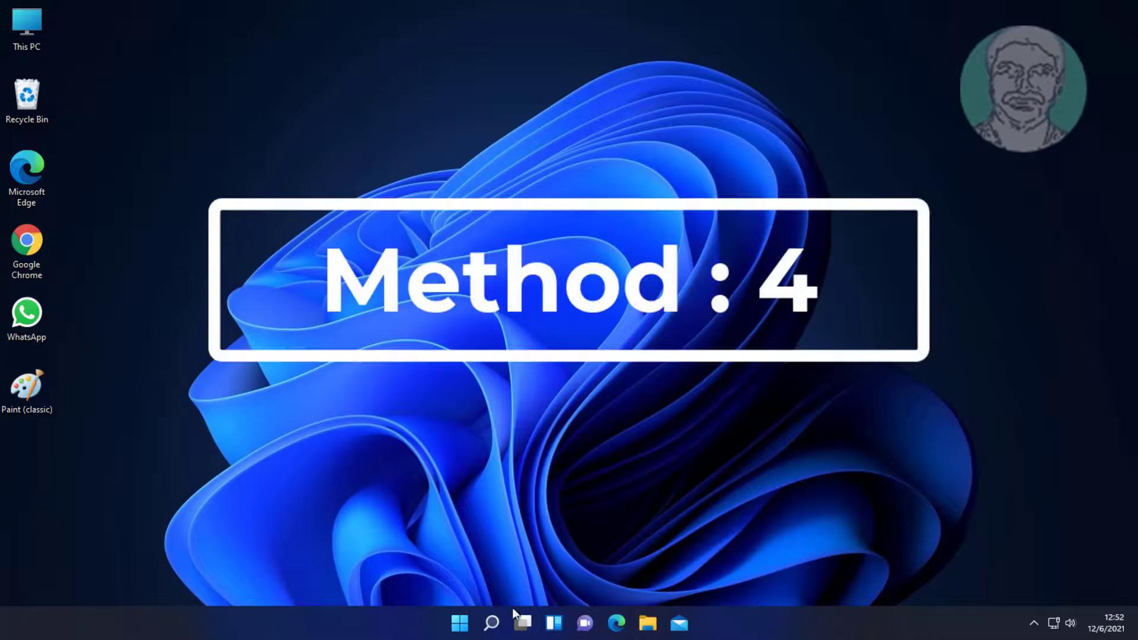
left_click(490, 617)
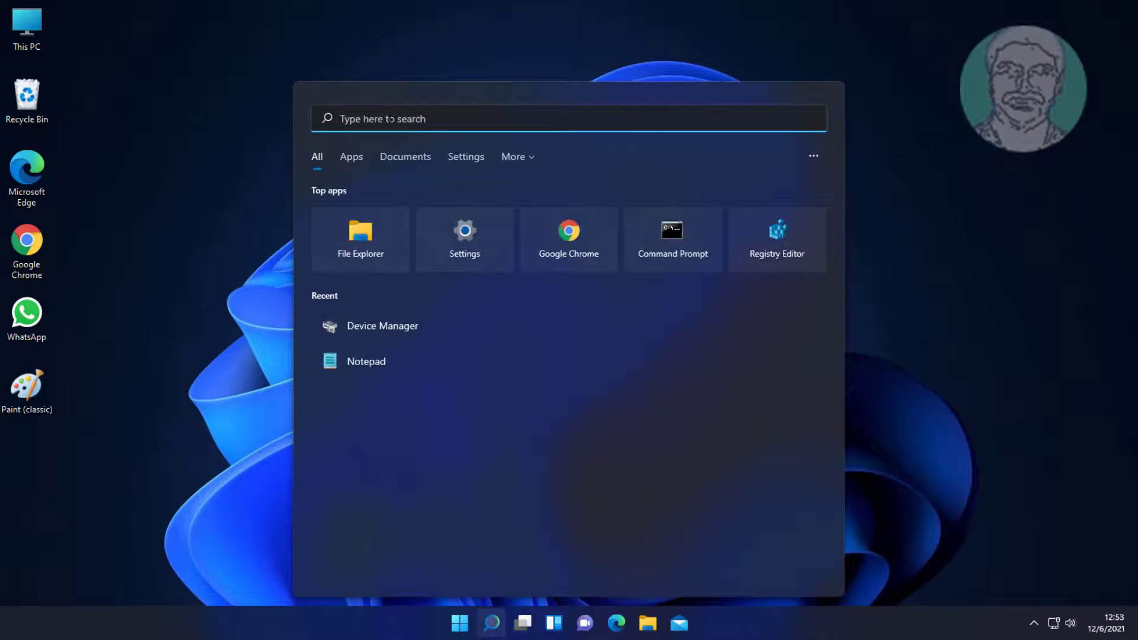
type("ncpa")
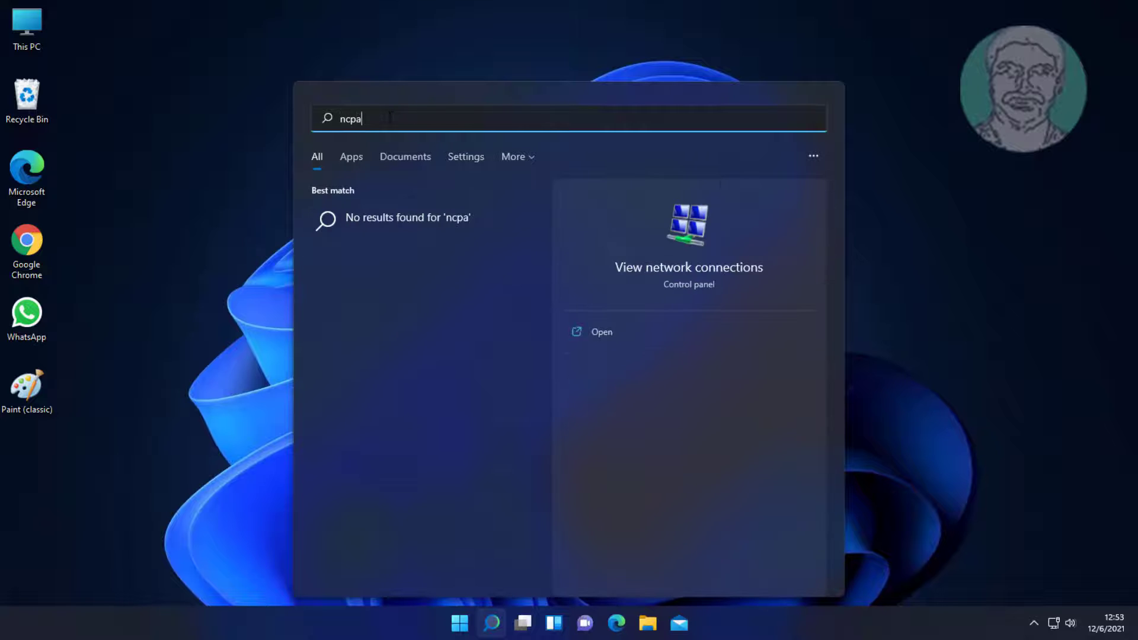
type(".cpl")
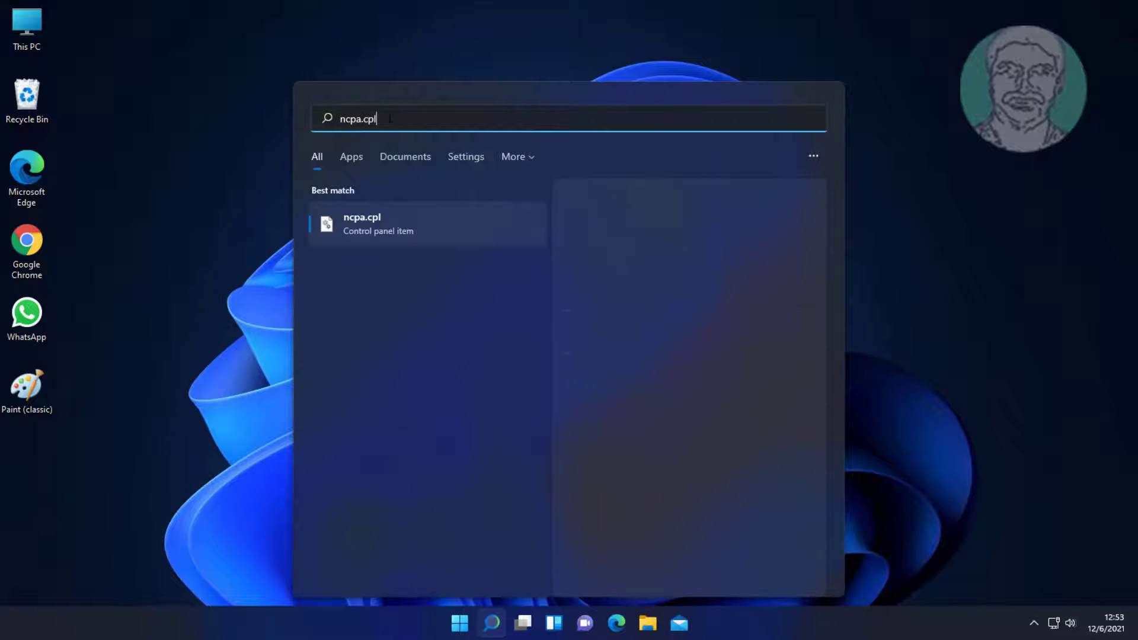
left_click(387, 227)
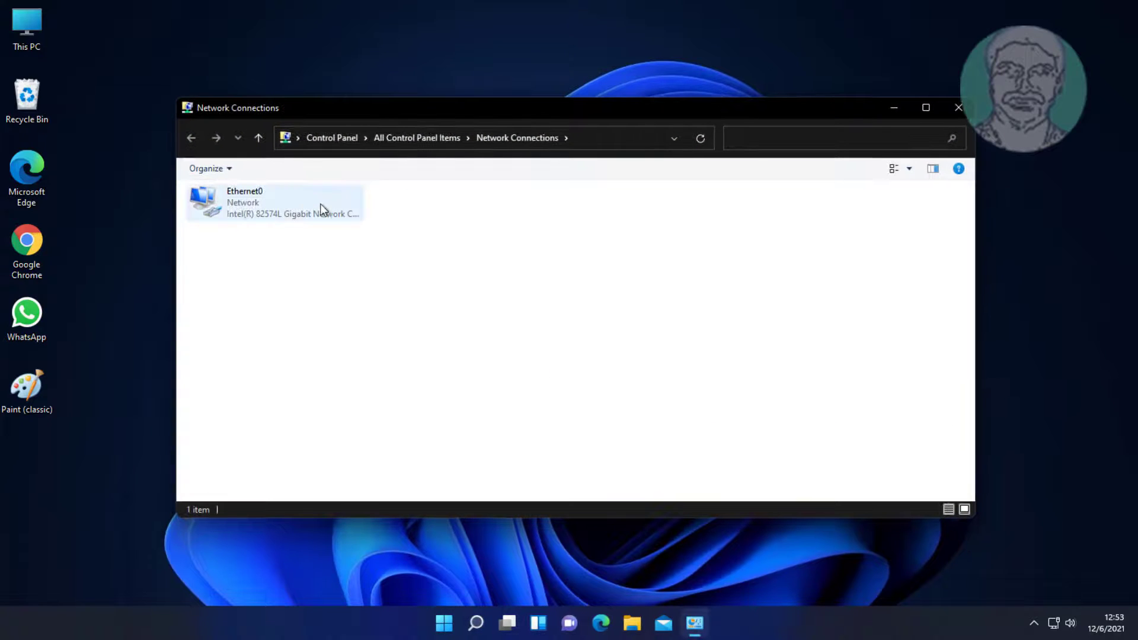
Step: Open the Internet Protocol Version 4 (TCP/IPv4) properties of Ethernet0
left_click(300, 202)
right_click(312, 197)
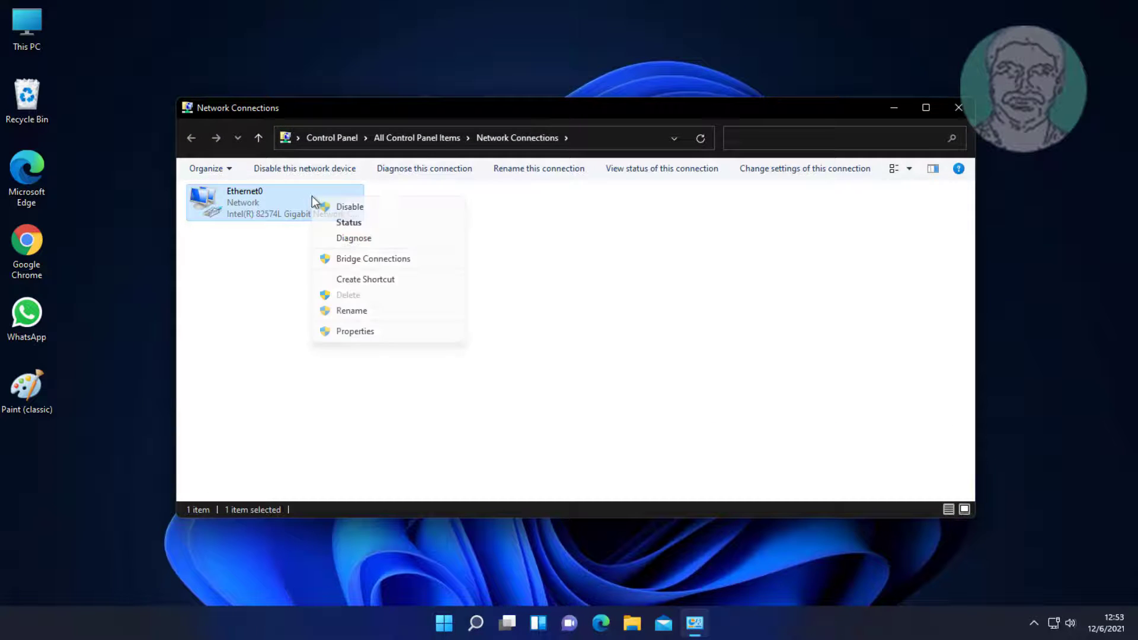
left_click(386, 330)
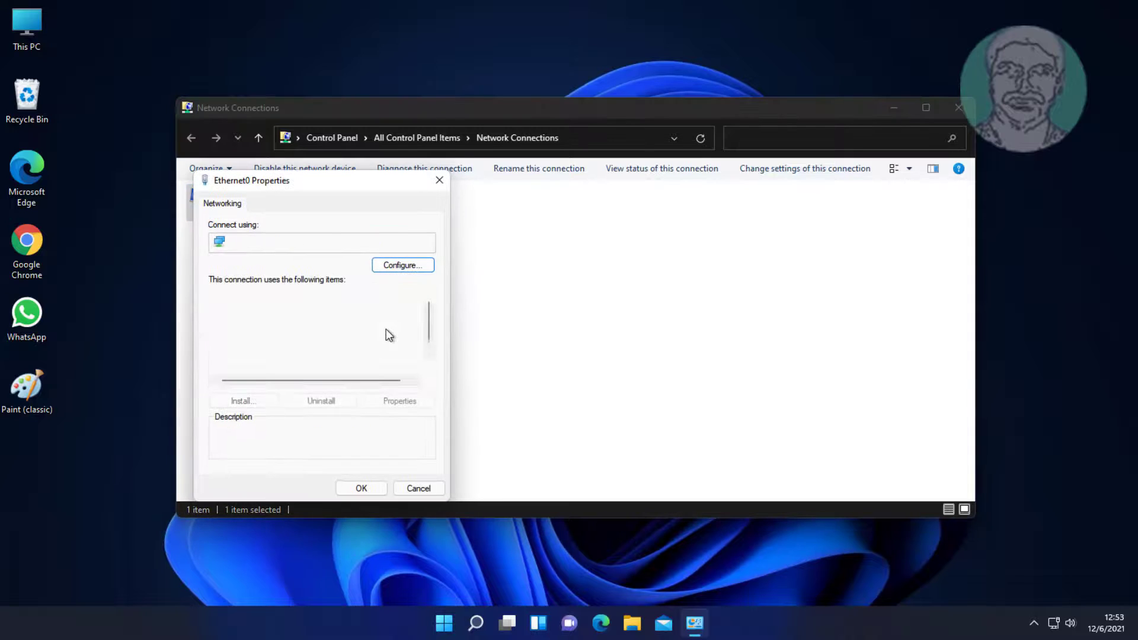
left_click(350, 344)
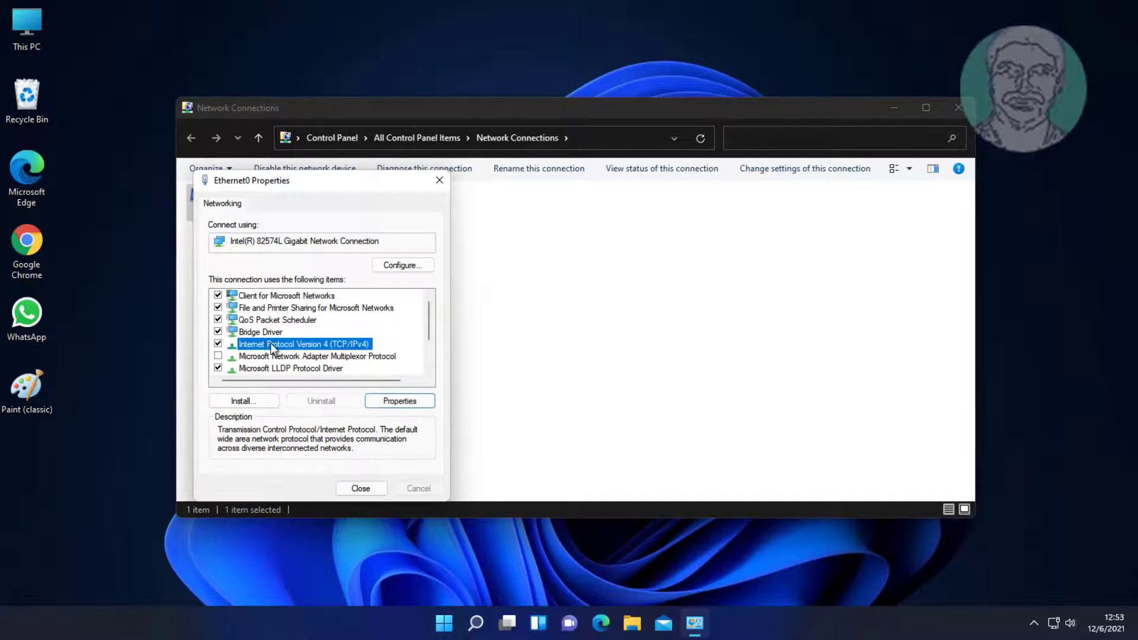
left_click(402, 400)
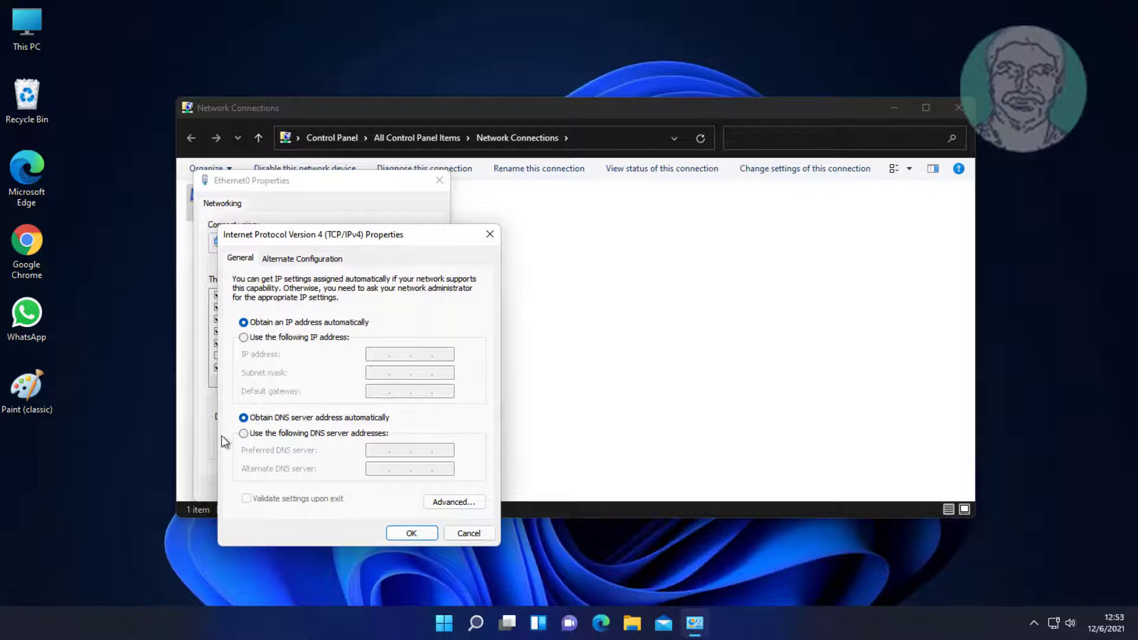
Step: Set DNS servers manually to 8.8.8.8 and 8.8.4.4, then close the dialogs
left_click(244, 433)
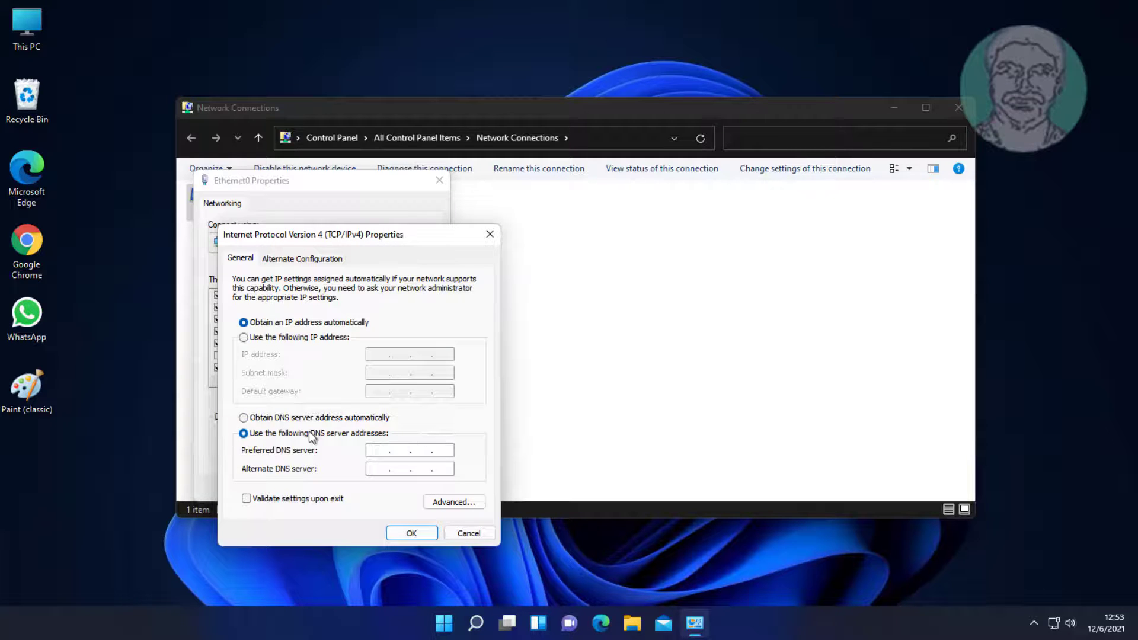
left_click(382, 449)
type("8.8.8.8")
left_click(376, 468)
type("8.8.4.4")
left_click(429, 532)
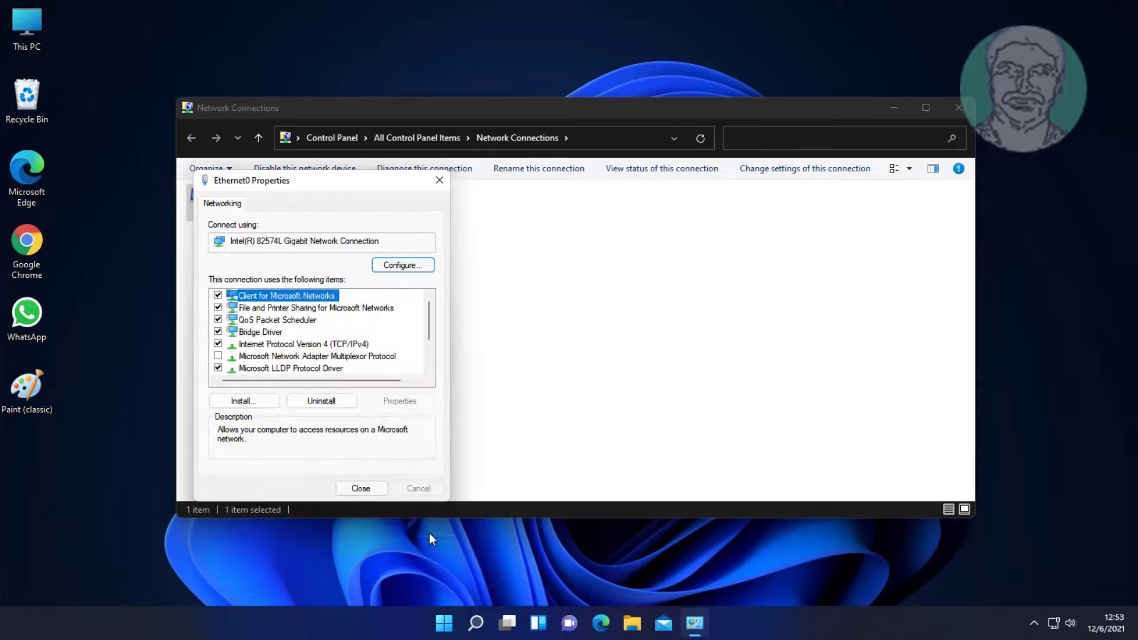
left_click(360, 489)
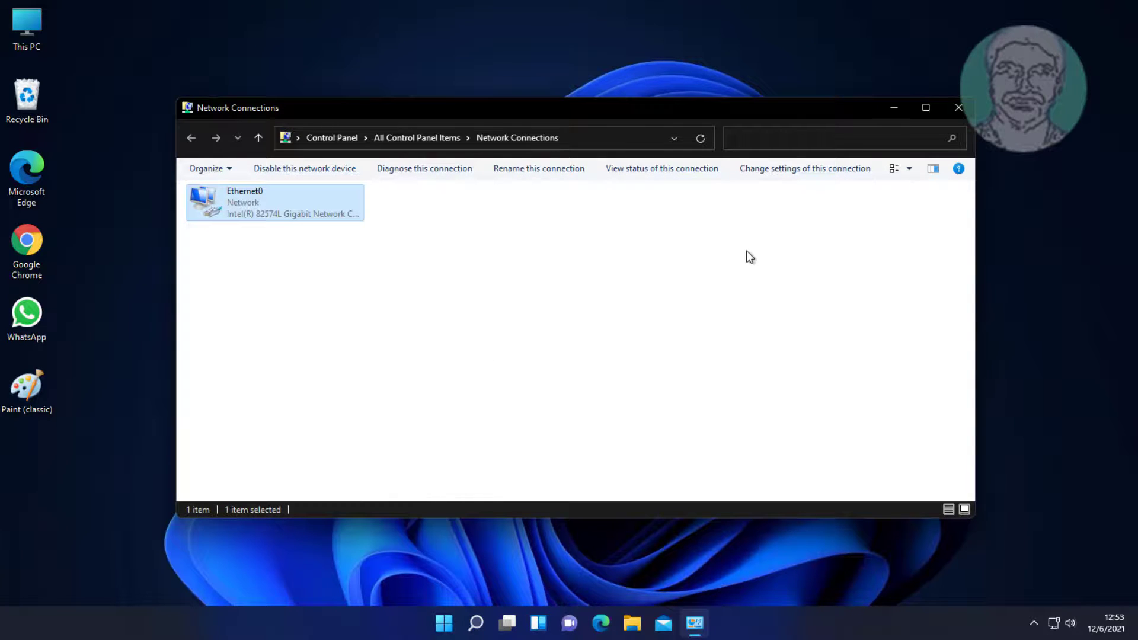
Step: Close Network Connections and search Windows for 'device manager'
left_click(965, 107)
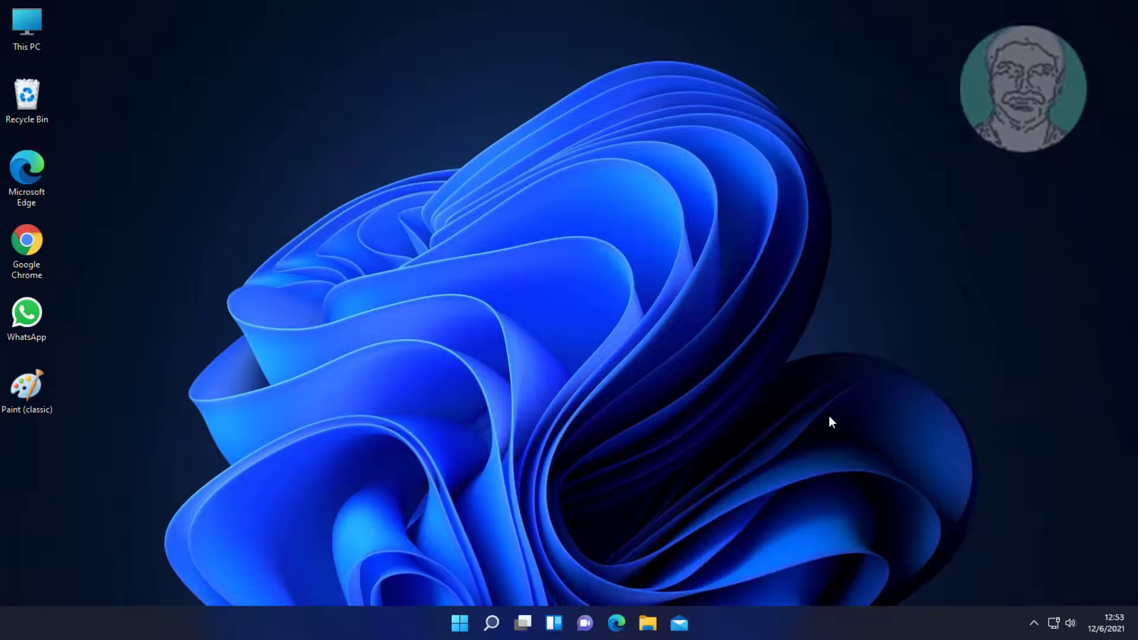
left_click(491, 622)
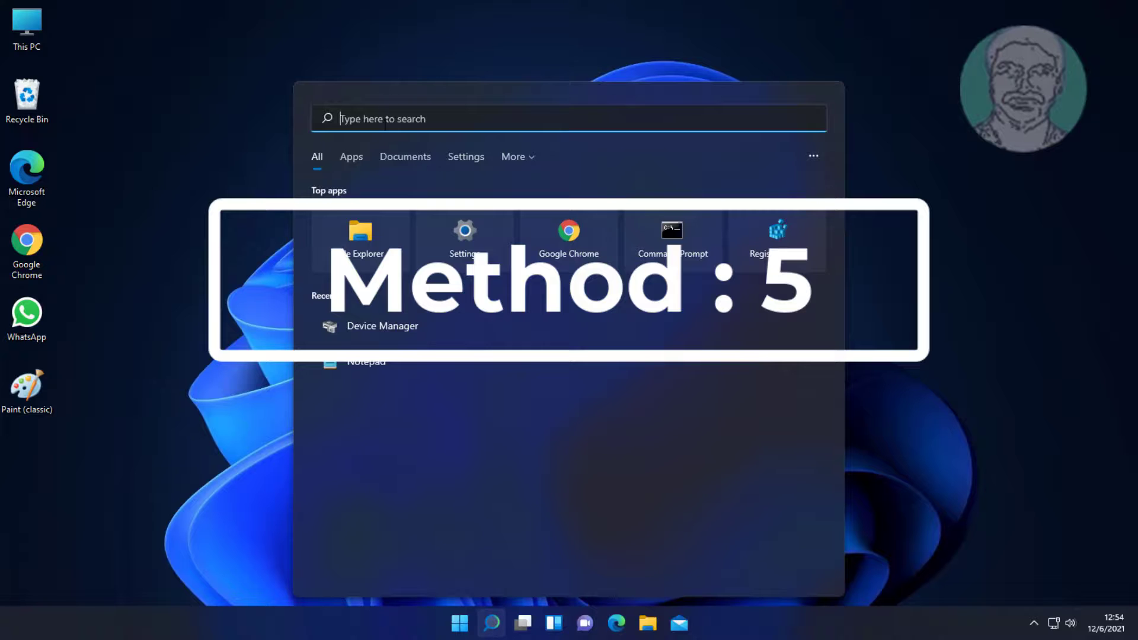
type("device Manager")
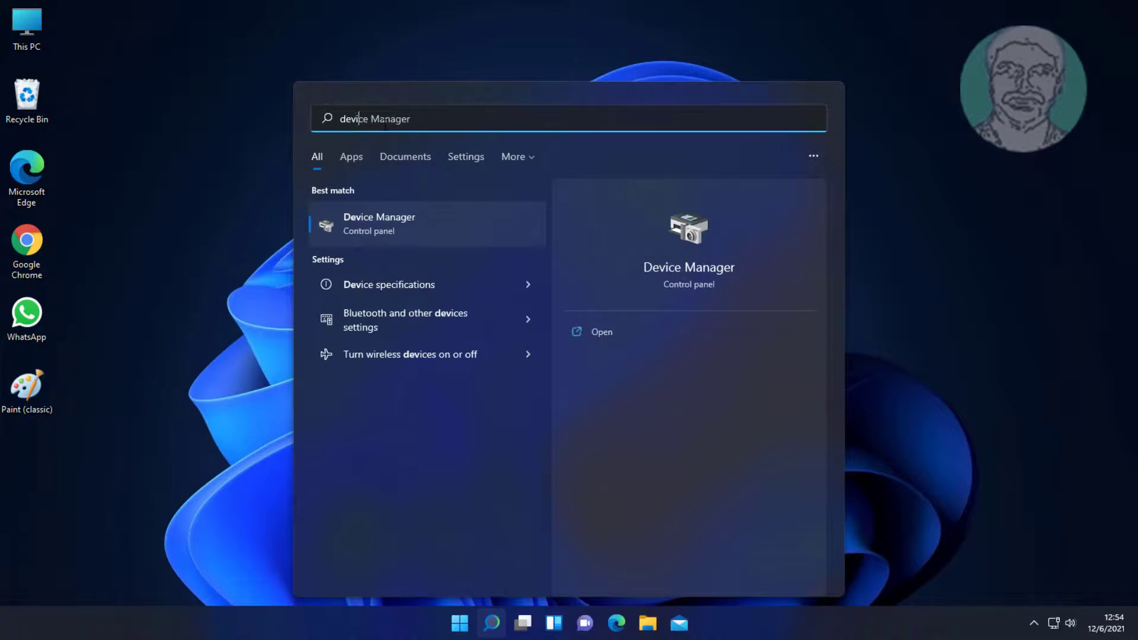
key("shift+End")
type("e")
key("BackSpace")
type("ce ")
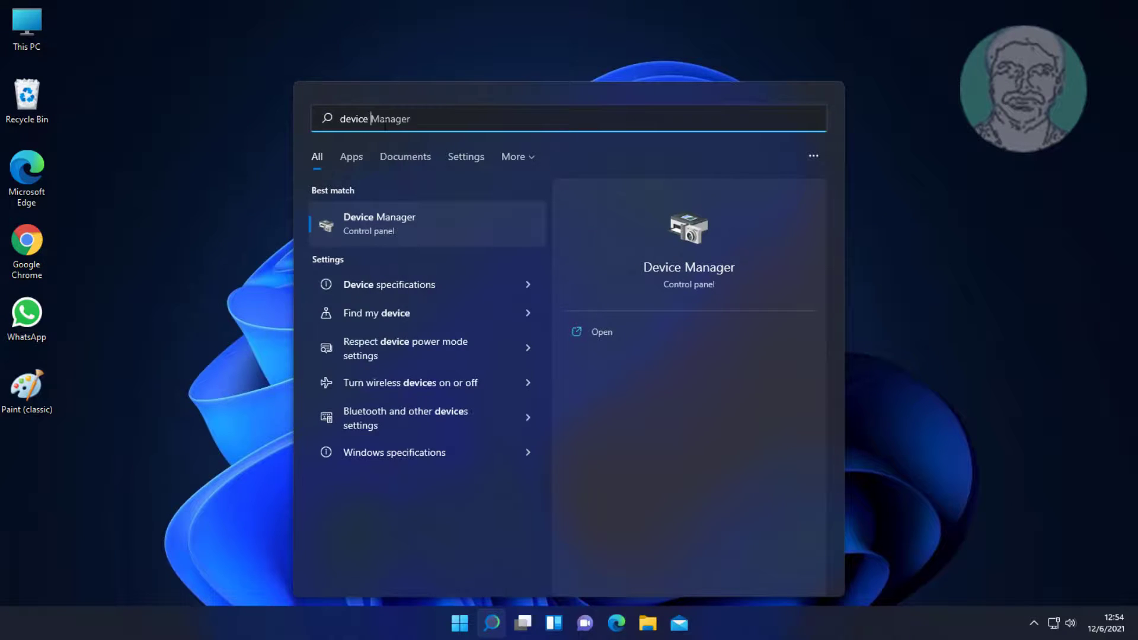
type("manager")
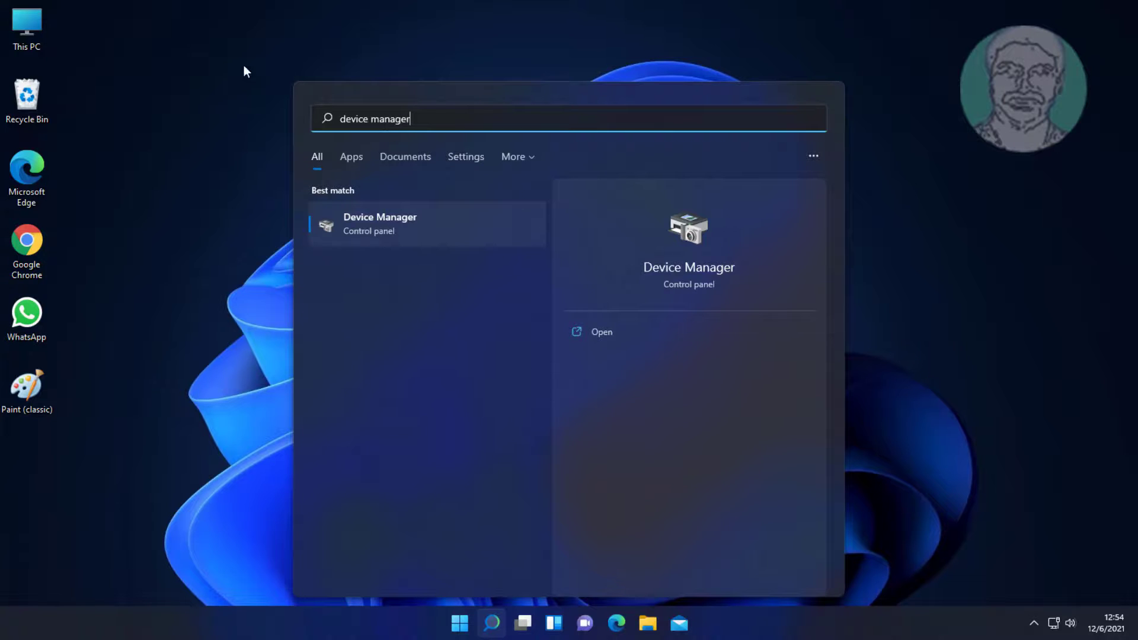
Step: Uninstall the Intel(R) 82574L Gigabit Network Connection adapter in Device Manager, then close it
left_click(385, 222)
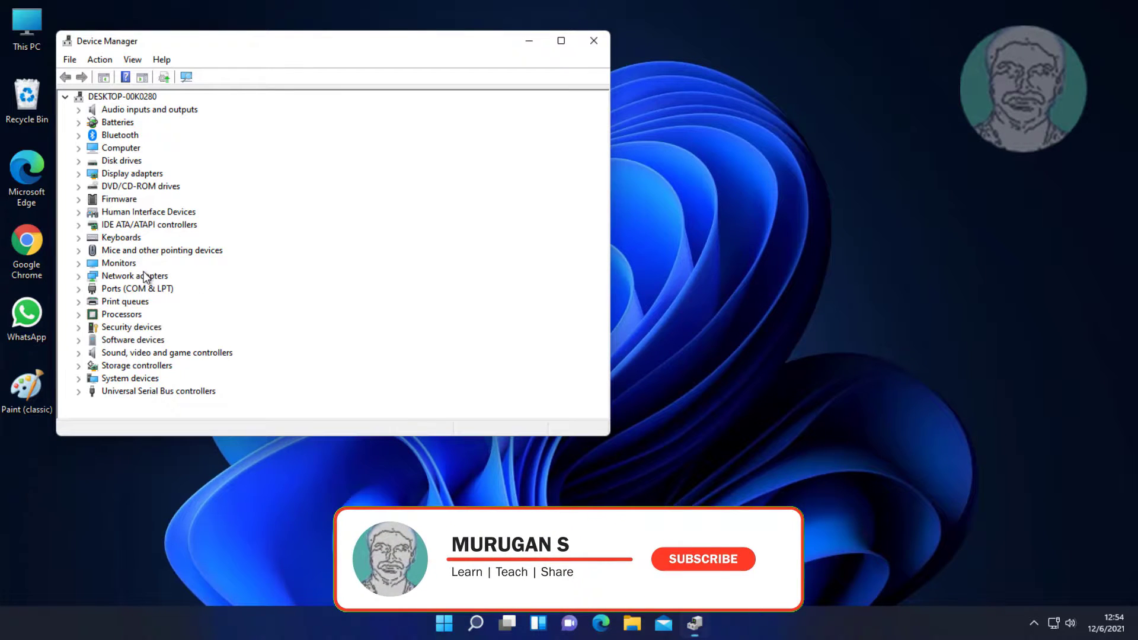
left_click(96, 277)
left_click(79, 277)
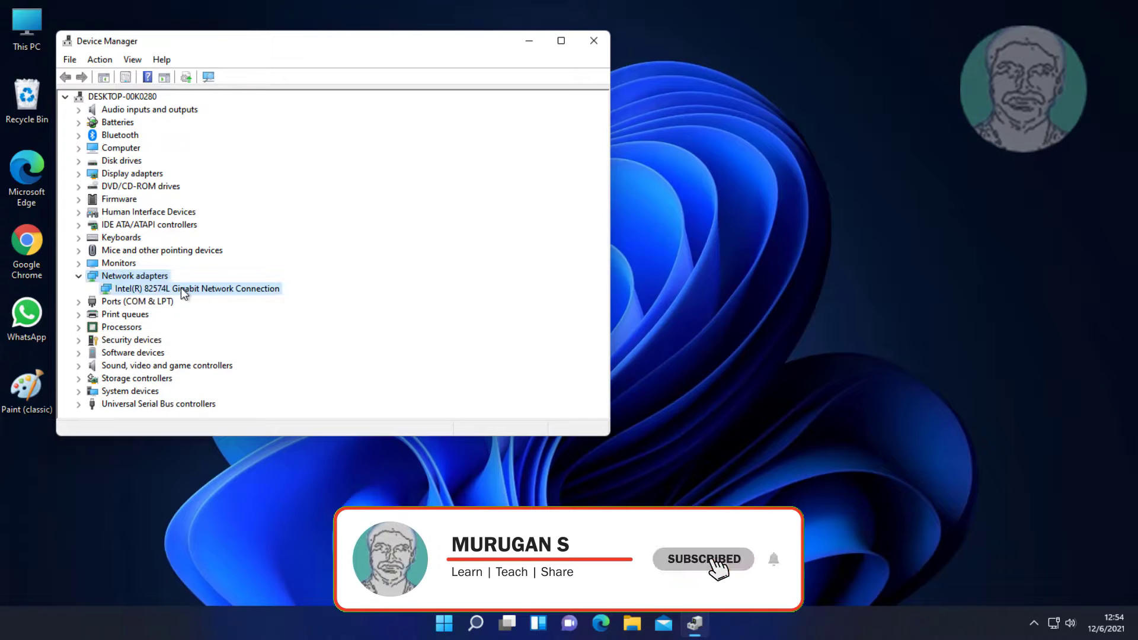
left_click(180, 288)
right_click(249, 290)
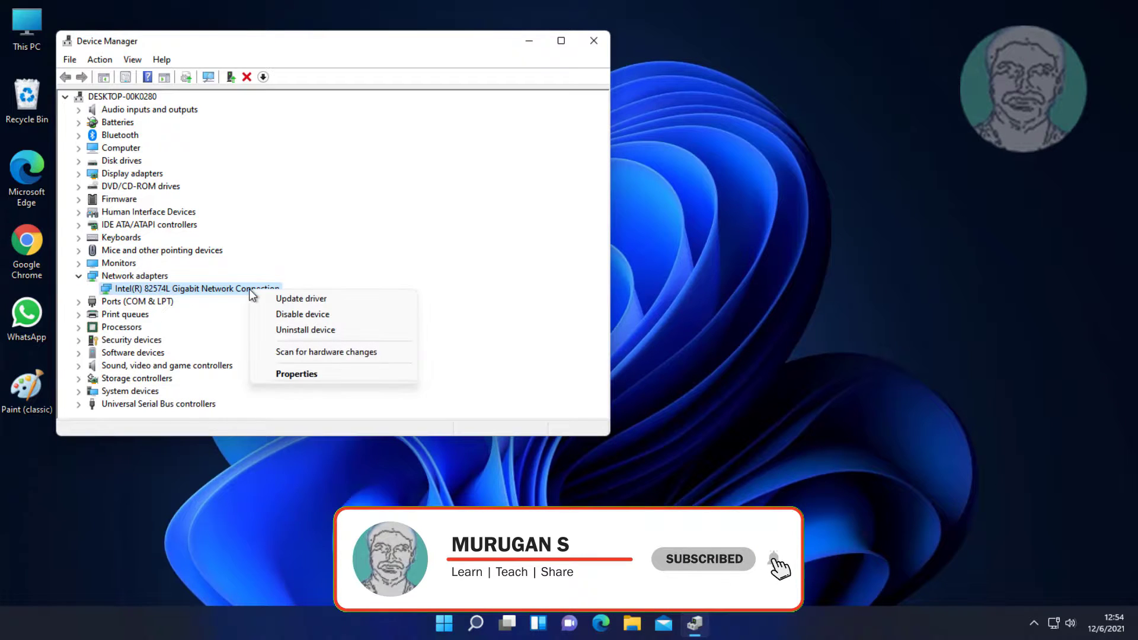
left_click(355, 332)
left_click(593, 366)
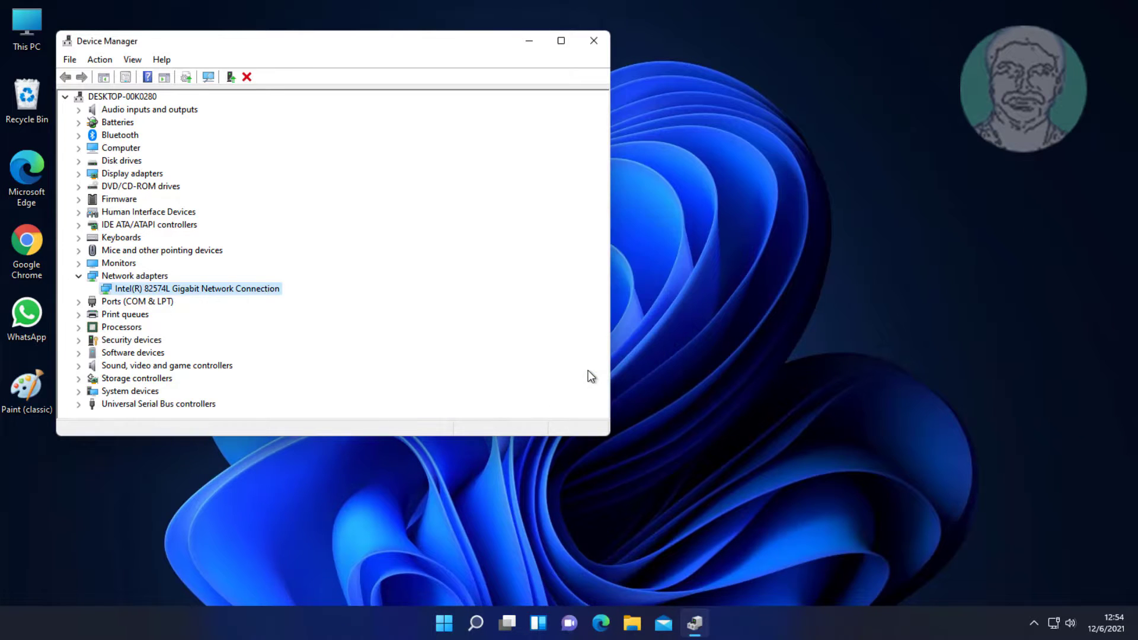
left_click(594, 41)
Step: Open the Start menu from the taskbar to reach the power options
left_click(460, 623)
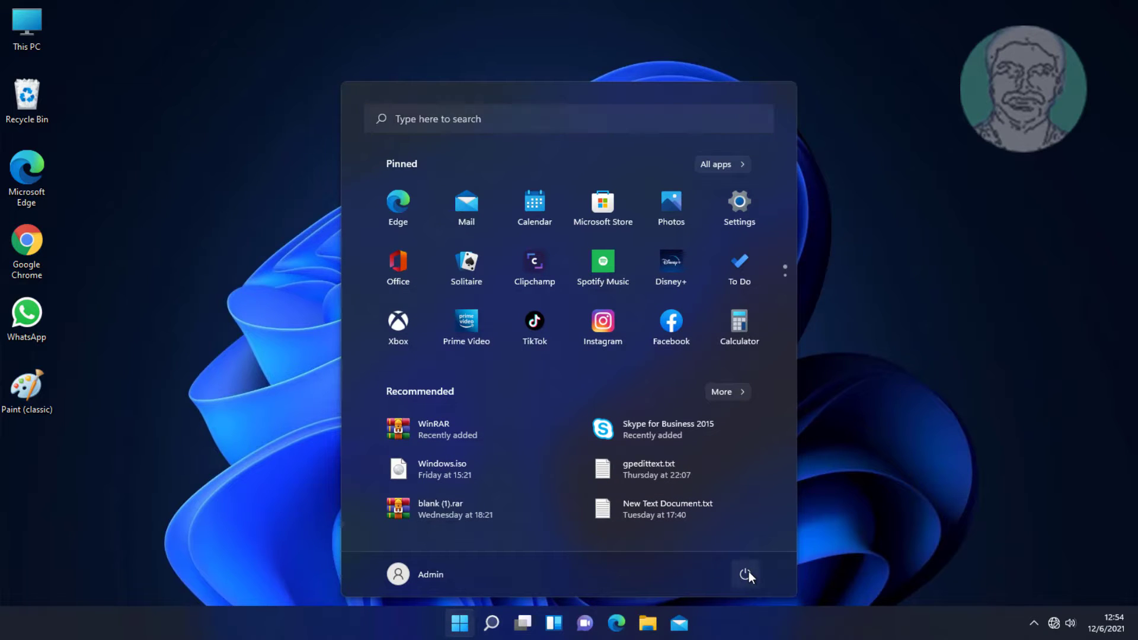